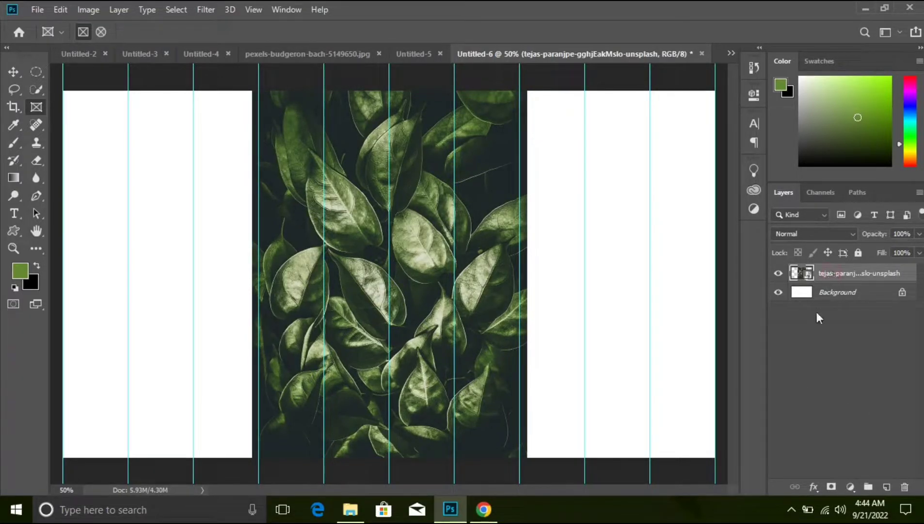
- Hide the leaf photo and draw a green rectangle about 384 × 1168 px above the Background, across the two columns right of the centre guide
{"action": "left_click", "coordinate": [779, 274]}
{"action": "left_click", "coordinate": [835, 297]}
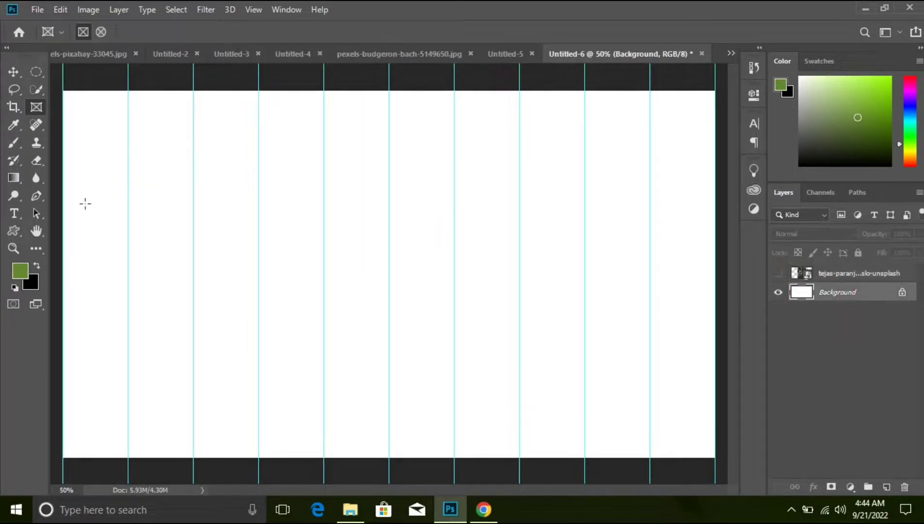
{"action": "left_click", "coordinate": [13, 230]}
{"action": "left_click", "coordinate": [109, 229]}
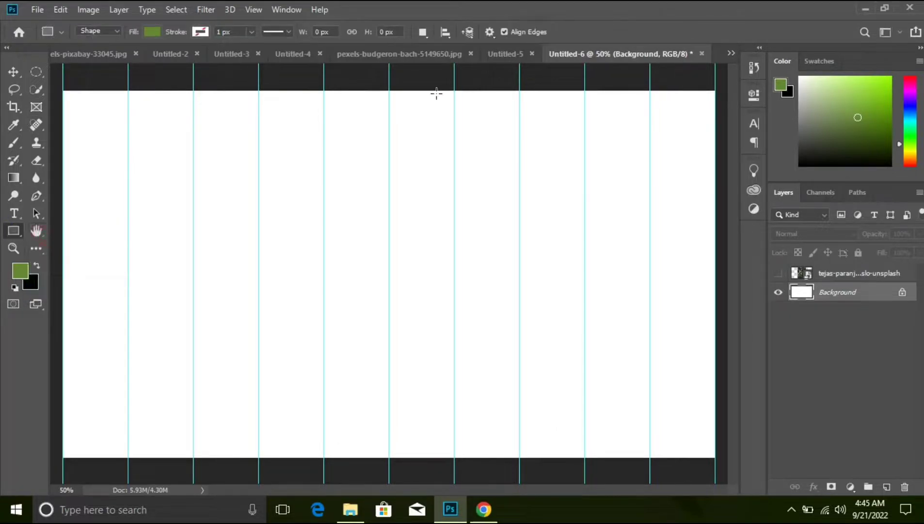
{"action": "left_click_drag", "start_coordinate": [389, 90], "coordinate": [522, 485]}
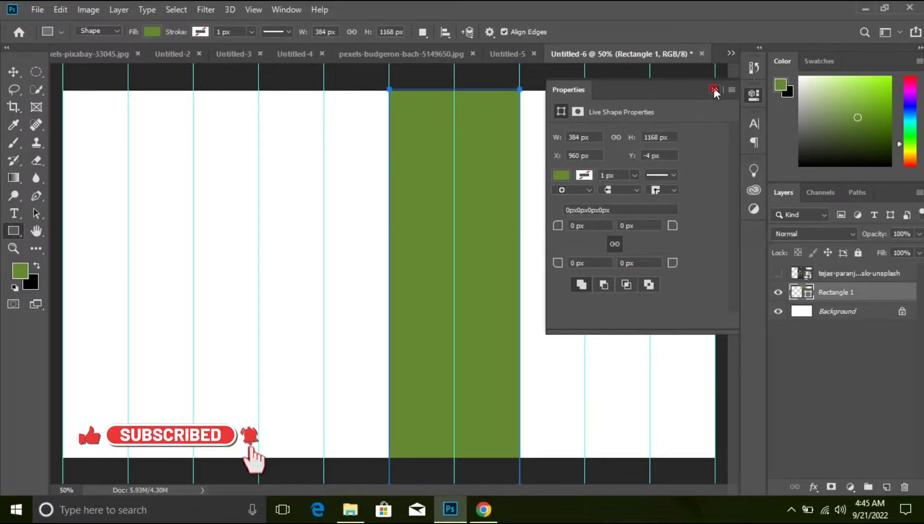
{"action": "left_click", "coordinate": [714, 89]}
- Show the leaf photo again and shift it sideways so it is roughly centred over the rectangle
{"action": "left_click", "coordinate": [778, 273]}
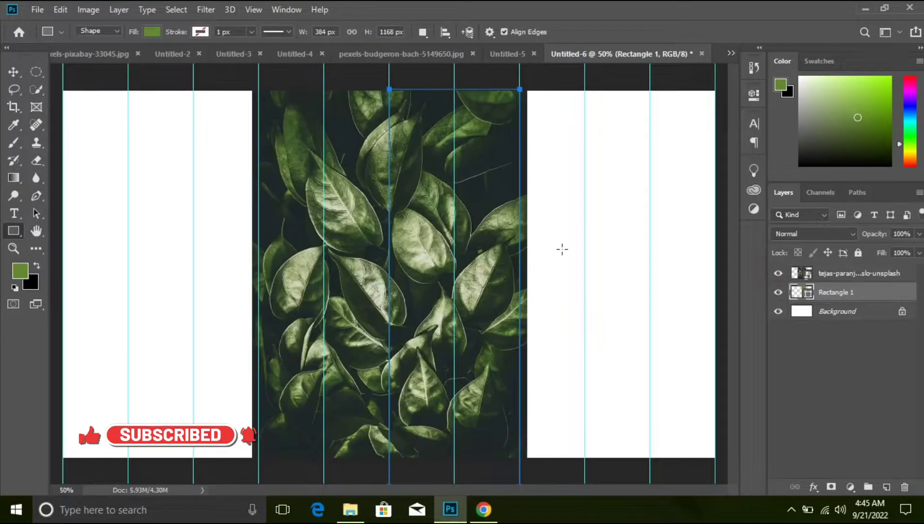
{"action": "left_click", "coordinate": [6, 72]}
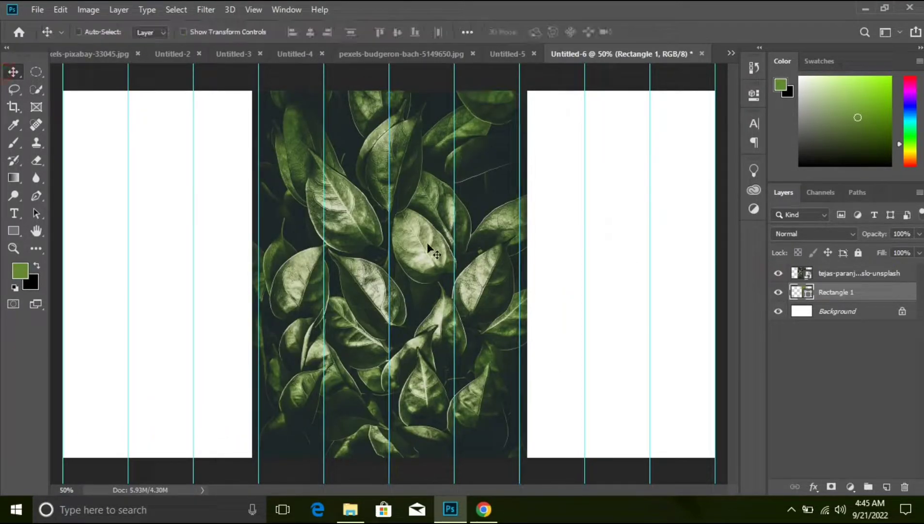
{"action": "left_click", "coordinate": [843, 277]}
{"action": "left_click_drag", "start_coordinate": [406, 202], "coordinate": [464, 203]}
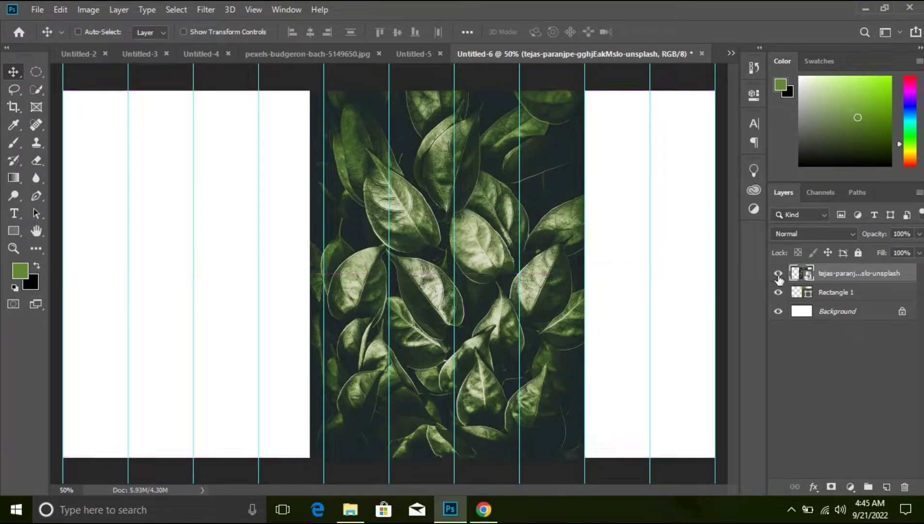
- With the guides hidden, clip the leaf photo to Rectangle 1, then duplicate it as a copy with a black layer mask
{"action": "key", "text": "ctrl+semicolon"}
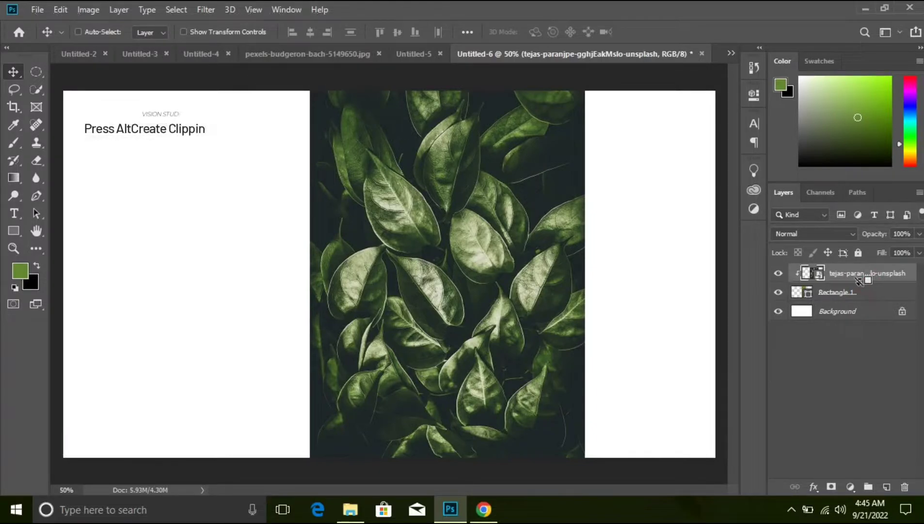
{"action": "left_click", "coordinate": [839, 283], "text": "alt"}
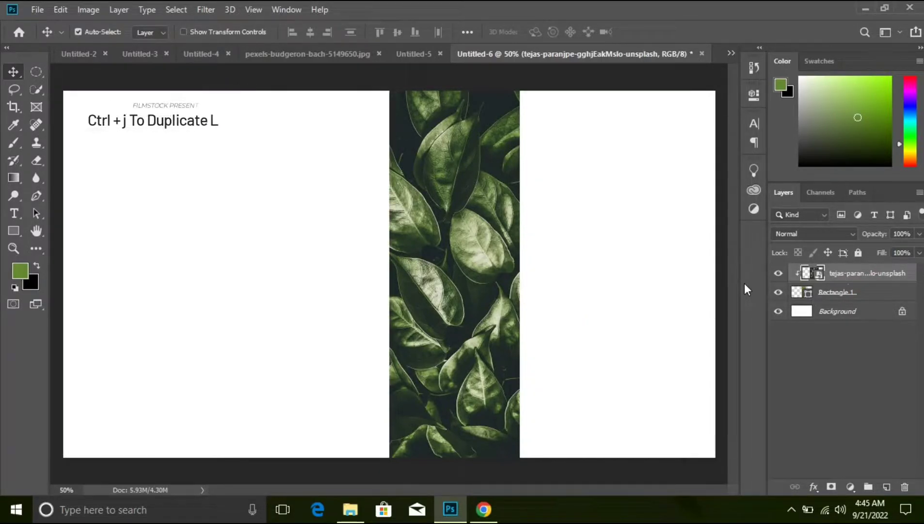
{"action": "key", "text": "ctrl+j"}
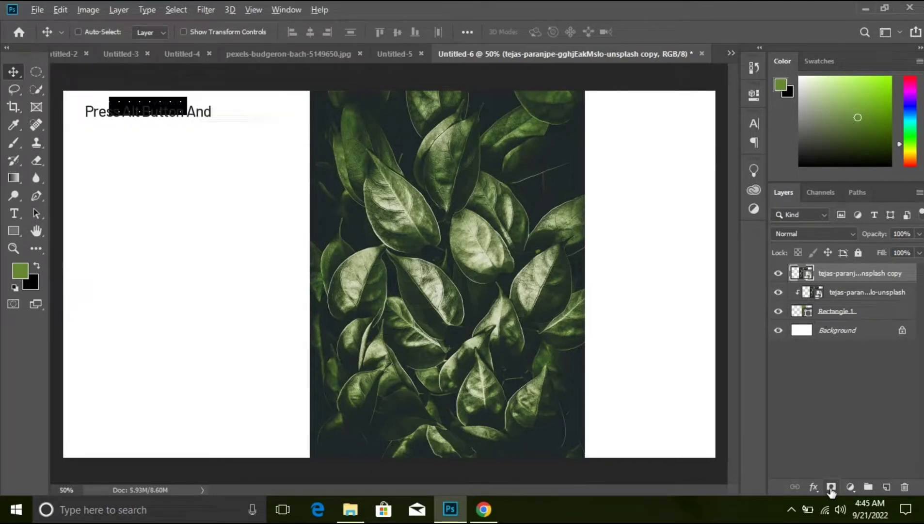
{"action": "left_click", "coordinate": [831, 487], "text": "alt"}
- Paint white on the copy's mask with a 70 px brush to reveal the leaves crossing the strip's left edge
{"action": "key", "text": "ctrl+plus"}
{"action": "key", "text": "ctrl+plus"}
{"action": "key", "text": "ctrl+plus"}
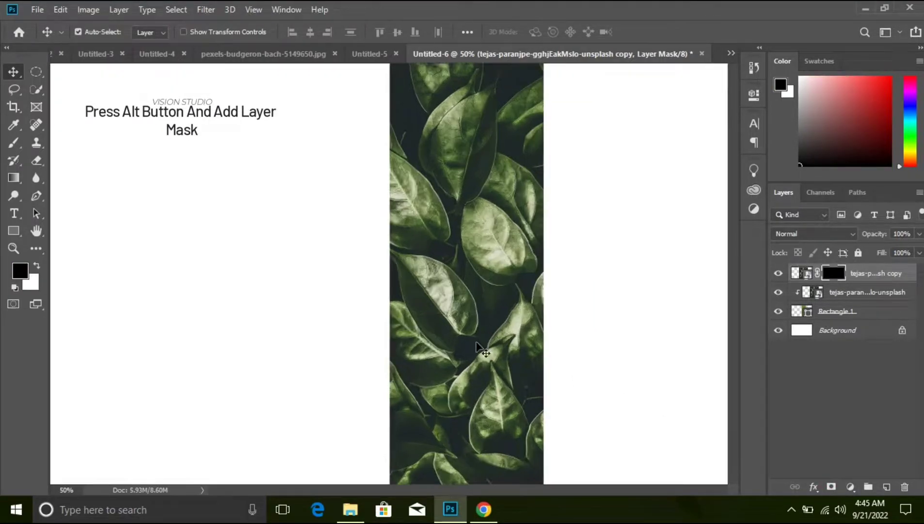
{"action": "left_click_drag", "start_coordinate": [375, 189], "coordinate": [282, 431]}
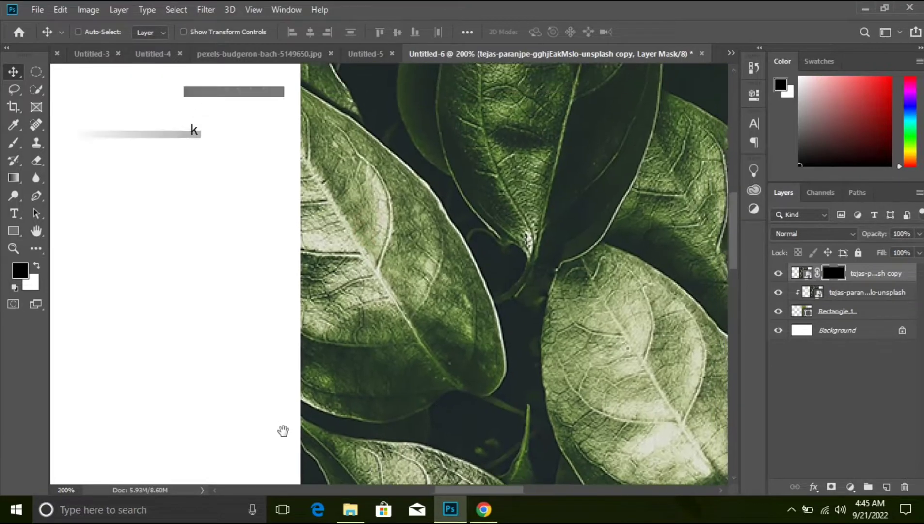
{"action": "left_click", "coordinate": [12, 145]}
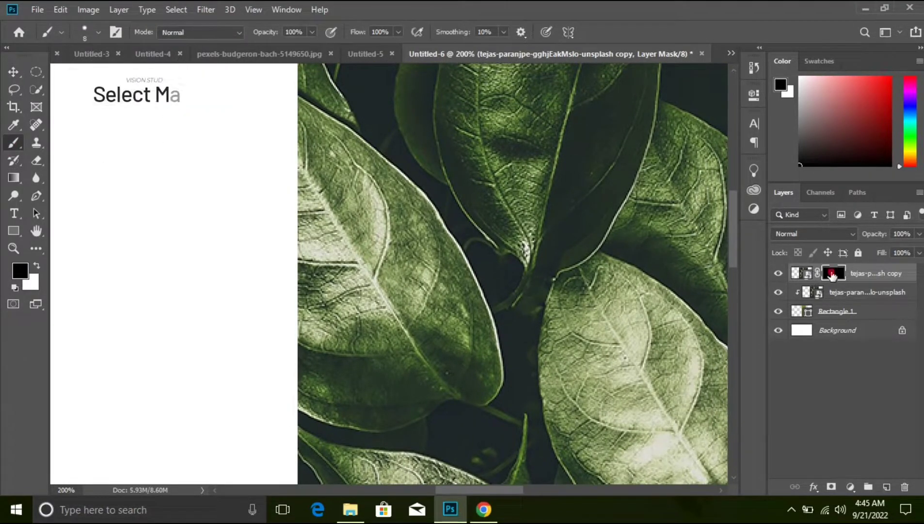
{"action": "key", "text": "x"}
{"action": "mouse_move", "coordinate": [341, 129]}
{"action": "left_mouse_down"}
{"action": "mouse_move", "coordinate": [266, 81]}
{"action": "mouse_move", "coordinate": [268, 211]}
{"action": "mouse_move", "coordinate": [319, 327]}
{"action": "mouse_move", "coordinate": [308, 427]}
{"action": "left_mouse_up"}
{"action": "key", "text": "bracketright"}
{"action": "key", "text": "bracketright"}
{"action": "key", "text": "bracketright"}
{"action": "key", "text": "bracketright"}
{"action": "key", "text": "bracketright"}
{"action": "key", "text": "bracketright"}
{"action": "key", "text": "bracketright"}
{"action": "key", "text": "bracketright"}
{"action": "mouse_move", "coordinate": [249, 299]}
{"action": "left_mouse_down"}
{"action": "mouse_move", "coordinate": [250, 123]}
{"action": "mouse_move", "coordinate": [348, 364]}
{"action": "left_mouse_up"}
{"action": "left_click_drag", "start_coordinate": [379, 431], "coordinate": [415, 212]}
{"action": "mouse_move", "coordinate": [340, 446]}
{"action": "left_mouse_down"}
{"action": "mouse_move", "coordinate": [408, 308]}
{"action": "mouse_move", "coordinate": [408, 219]}
{"action": "left_mouse_up"}
{"action": "left_click_drag", "start_coordinate": [464, 397], "coordinate": [485, 233]}
{"action": "left_click_drag", "start_coordinate": [622, 338], "coordinate": [554, 309]}
{"action": "left_click_drag", "start_coordinate": [485, 131], "coordinate": [446, 413]}
{"action": "left_click_drag", "start_coordinate": [407, 126], "coordinate": [379, 405]}
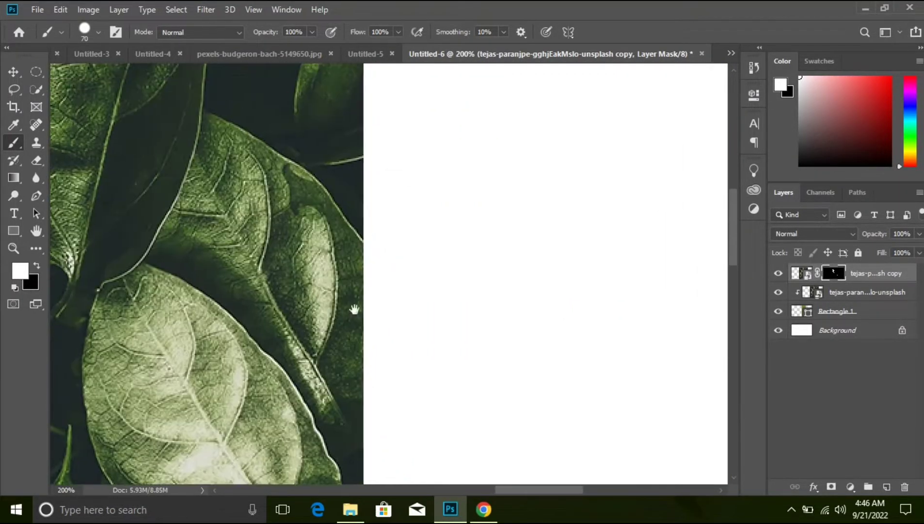
- Paint white on the copy's mask to reveal the leaves extending past the strip's right edge
{"action": "left_click_drag", "start_coordinate": [376, 156], "coordinate": [388, 340]}
{"action": "left_click_drag", "start_coordinate": [185, 281], "coordinate": [631, 253]}
{"action": "left_click_drag", "start_coordinate": [431, 230], "coordinate": [414, 299]}
{"action": "left_click_drag", "start_coordinate": [503, 150], "coordinate": [510, 198]}
{"action": "left_click_drag", "start_coordinate": [534, 436], "coordinate": [514, 155]}
{"action": "left_click_drag", "start_coordinate": [587, 451], "coordinate": [574, 350]}
{"action": "key", "text": "ctrl+minus"}
{"action": "key", "text": "ctrl+minus"}
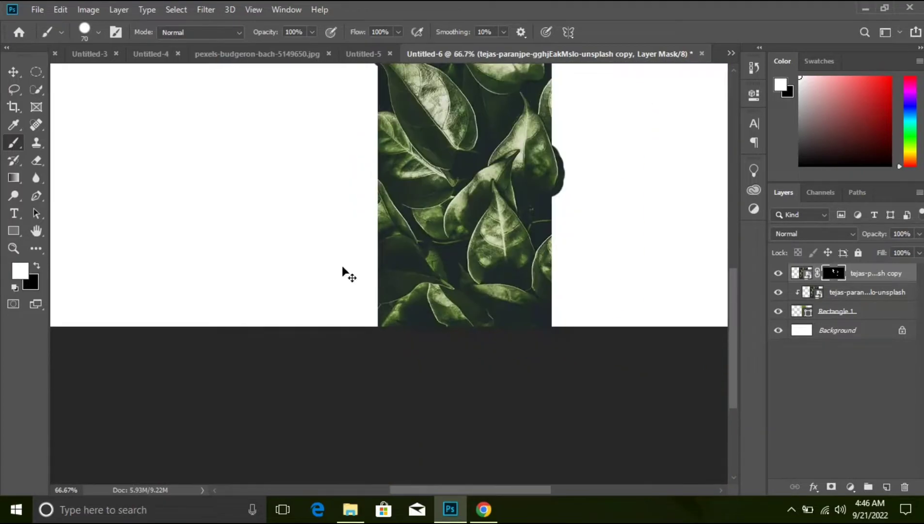
- Paint black on the mask with the 70 px brush to remove the dark background around the large leaf on the strip's left edge
{"action": "left_click_drag", "start_coordinate": [345, 218], "coordinate": [359, 413]}
{"action": "key", "text": "ctrl+plus"}
{"action": "key", "text": "ctrl+plus"}
{"action": "key", "text": "ctrl+plus"}
{"action": "left_click_drag", "start_coordinate": [369, 144], "coordinate": [364, 293]}
{"action": "key", "text": "x"}
{"action": "left_click_drag", "start_coordinate": [309, 332], "coordinate": [328, 377]}
{"action": "left_click_drag", "start_coordinate": [300, 299], "coordinate": [209, 178]}
{"action": "left_click_drag", "start_coordinate": [237, 193], "coordinate": [317, 439]}
{"action": "mouse_move", "coordinate": [240, 151]}
{"action": "left_mouse_down"}
{"action": "mouse_move", "coordinate": [254, 306]}
{"action": "mouse_move", "coordinate": [301, 442]}
{"action": "left_mouse_up"}
{"action": "mouse_move", "coordinate": [255, 276]}
{"action": "left_mouse_down"}
{"action": "mouse_move", "coordinate": [302, 450]}
{"action": "mouse_move", "coordinate": [262, 234]}
{"action": "left_mouse_up"}
{"action": "mouse_move", "coordinate": [234, 204]}
{"action": "left_mouse_down"}
{"action": "mouse_move", "coordinate": [234, 226]}
{"action": "mouse_move", "coordinate": [303, 304]}
{"action": "left_mouse_up"}
{"action": "left_click_drag", "start_coordinate": [310, 201], "coordinate": [337, 444]}
{"action": "left_click", "coordinate": [244, 240]}
{"action": "mouse_move", "coordinate": [248, 230]}
{"action": "left_mouse_down"}
{"action": "mouse_move", "coordinate": [223, 369]}
{"action": "mouse_move", "coordinate": [234, 150]}
{"action": "left_mouse_up"}
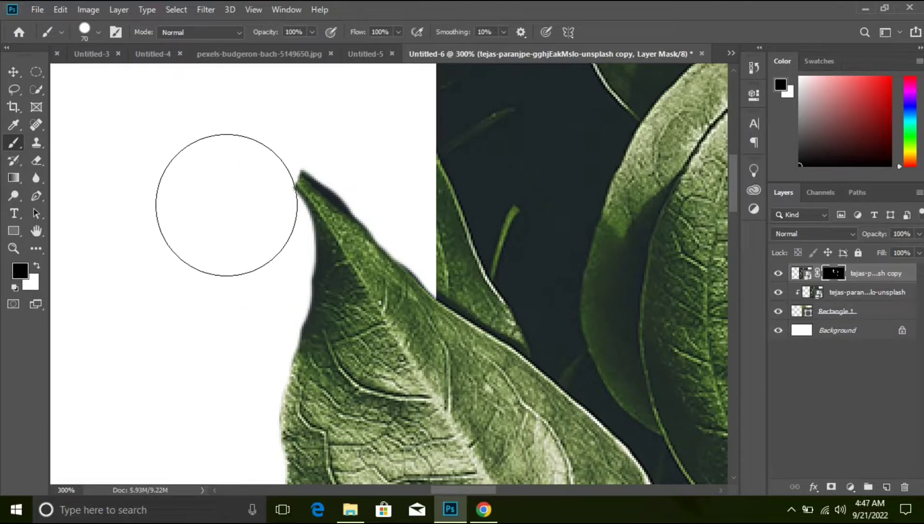
{"action": "left_click_drag", "start_coordinate": [363, 130], "coordinate": [248, 198]}
{"action": "left_click_drag", "start_coordinate": [238, 192], "coordinate": [280, 232]}
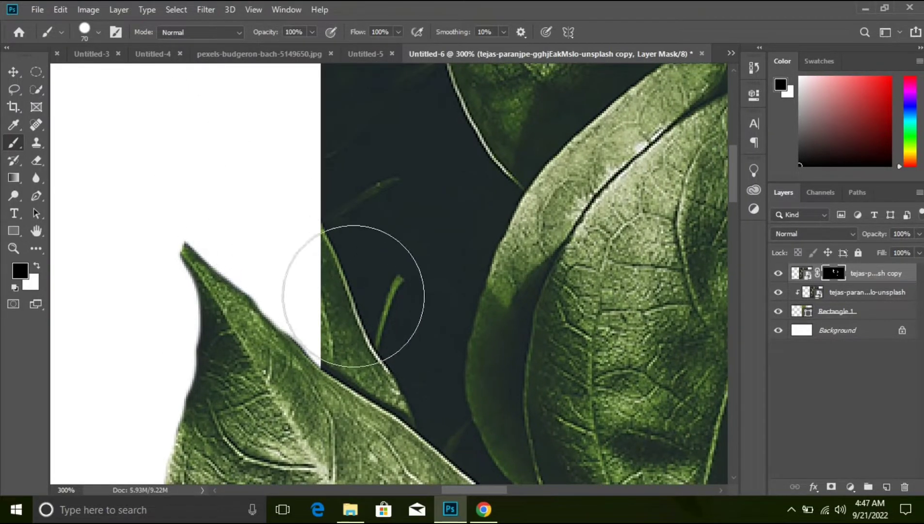
{"action": "left_click_drag", "start_coordinate": [128, 330], "coordinate": [132, 356]}
{"action": "mouse_move", "coordinate": [118, 388]}
{"action": "left_mouse_down"}
{"action": "mouse_move", "coordinate": [163, 243]}
{"action": "mouse_move", "coordinate": [258, 243]}
{"action": "left_mouse_up"}
- Reduce the brush to 6 px and clean the mask around the small leaf tip on the strip's left edge
{"action": "key", "text": "bracketleft"}
{"action": "key", "text": "bracketleft"}
{"action": "key", "text": "bracketleft"}
{"action": "key", "text": "bracketleft"}
{"action": "key", "text": "bracketleft"}
{"action": "key", "text": "bracketleft"}
{"action": "key", "text": "bracketleft"}
{"action": "key", "text": "bracketleft"}
{"action": "key", "text": "bracketleft"}
{"action": "key", "text": "bracketleft"}
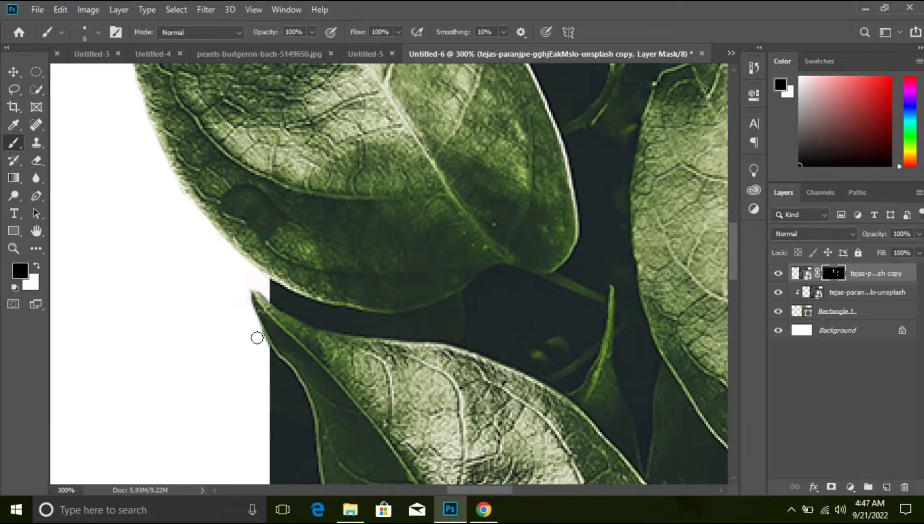
{"action": "left_click_drag", "start_coordinate": [275, 361], "coordinate": [340, 275]}
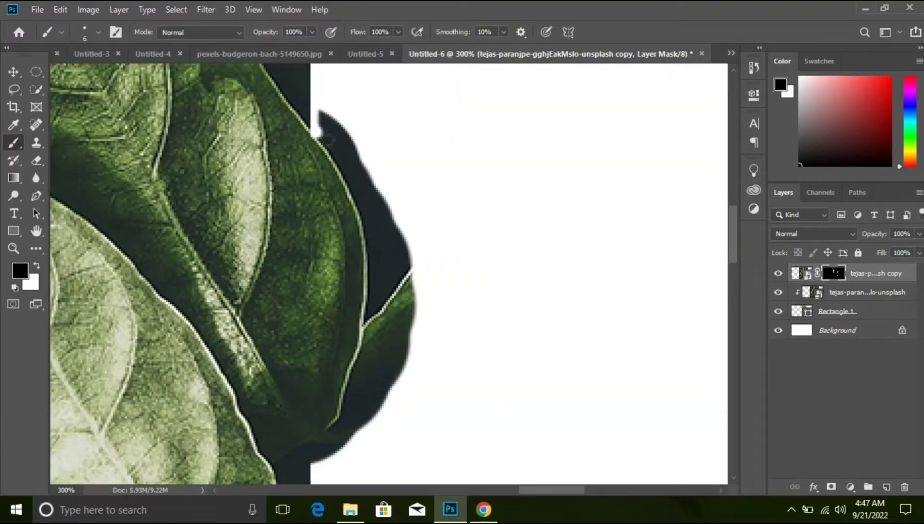
- Mask out the dark background along the outline of the leaf overhanging the strip's right edge
{"action": "left_click", "coordinate": [323, 139], "text": "shift"}
{"action": "key", "text": "ctrl+z"}
{"action": "mouse_move", "coordinate": [314, 127]}
{"action": "left_mouse_down"}
{"action": "mouse_move", "coordinate": [360, 213]}
{"action": "mouse_move", "coordinate": [359, 342]}
{"action": "mouse_move", "coordinate": [315, 472]}
{"action": "left_mouse_up"}
{"action": "left_click_drag", "start_coordinate": [339, 109], "coordinate": [377, 203]}
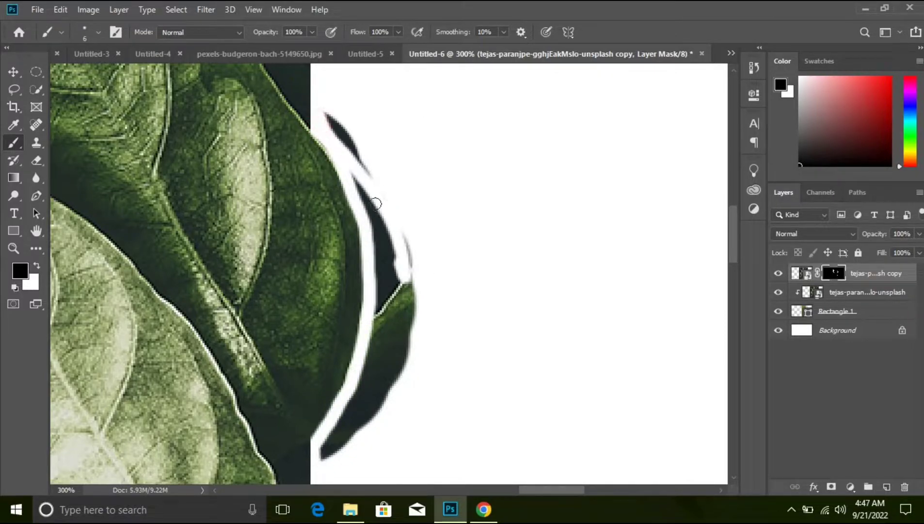
{"action": "mouse_move", "coordinate": [351, 119]}
{"action": "left_mouse_down"}
{"action": "mouse_move", "coordinate": [395, 291]}
{"action": "mouse_move", "coordinate": [345, 449]}
{"action": "mouse_move", "coordinate": [381, 375]}
{"action": "mouse_move", "coordinate": [340, 459]}
{"action": "mouse_move", "coordinate": [365, 297]}
{"action": "mouse_move", "coordinate": [384, 255]}
{"action": "mouse_move", "coordinate": [368, 164]}
{"action": "mouse_move", "coordinate": [390, 253]}
{"action": "mouse_move", "coordinate": [385, 336]}
{"action": "mouse_move", "coordinate": [350, 252]}
{"action": "left_mouse_up"}
{"action": "key", "text": "ctrl+z"}
{"action": "mouse_move", "coordinate": [365, 165]}
{"action": "left_mouse_down"}
{"action": "mouse_move", "coordinate": [395, 315]}
{"action": "mouse_move", "coordinate": [380, 419]}
{"action": "mouse_move", "coordinate": [394, 269]}
{"action": "mouse_move", "coordinate": [392, 320]}
{"action": "mouse_move", "coordinate": [366, 376]}
{"action": "mouse_move", "coordinate": [401, 308]}
{"action": "mouse_move", "coordinate": [390, 265]}
{"action": "left_mouse_up"}
{"action": "key", "text": "ctrl+minus"}
{"action": "key", "text": "ctrl+minus"}
{"action": "key", "text": "ctrl+minus"}
{"action": "key", "text": "ctrl+minus"}
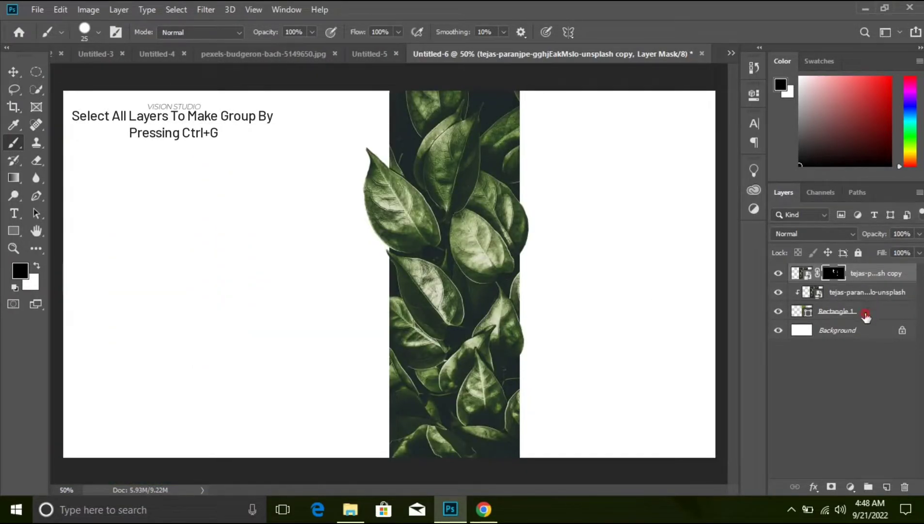
- Group the two photo layers and the rectangle, and rename the group "subject"
{"action": "left_click", "coordinate": [866, 315], "text": "shift"}
{"action": "key", "text": "ctrl+g"}
{"action": "double_click", "coordinate": [831, 271]}
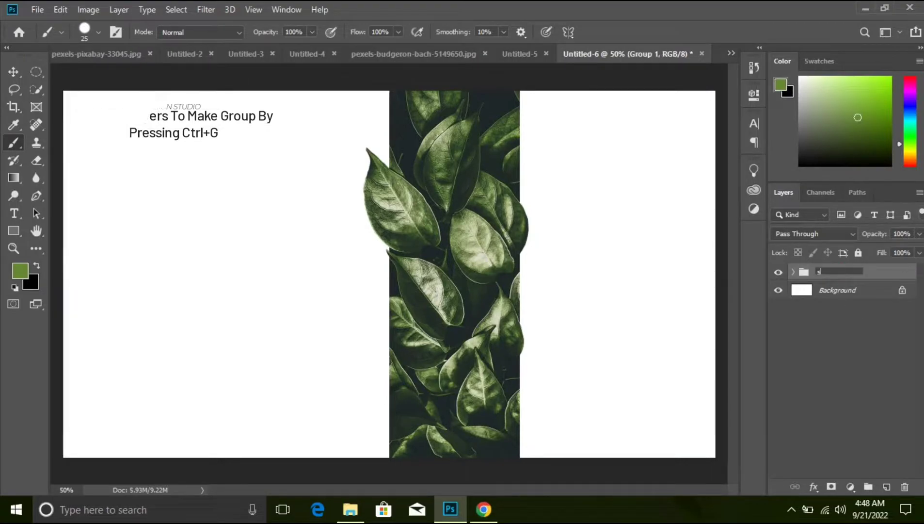
{"action": "type", "text": "subject"}
{"action": "left_click", "coordinate": [881, 273]}
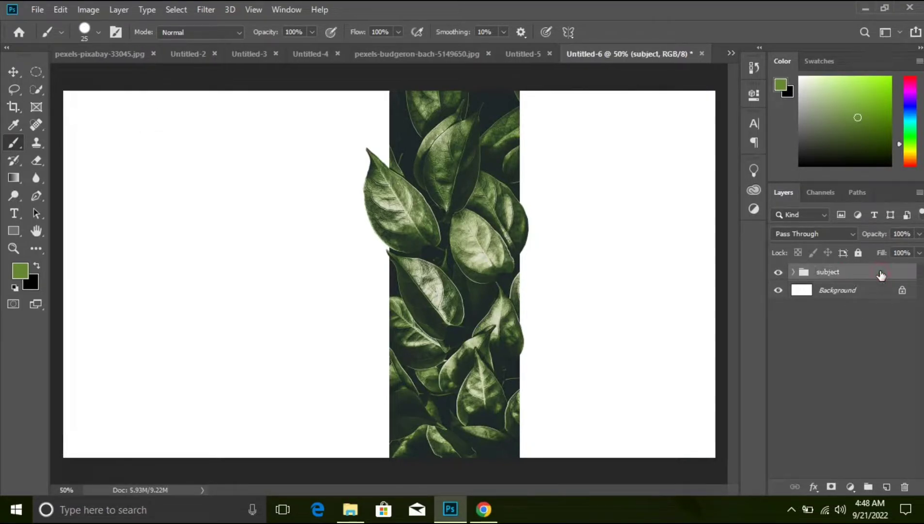
- Add a new empty layer directly above the Background
{"action": "left_click", "coordinate": [863, 291]}
{"action": "left_click", "coordinate": [887, 486]}
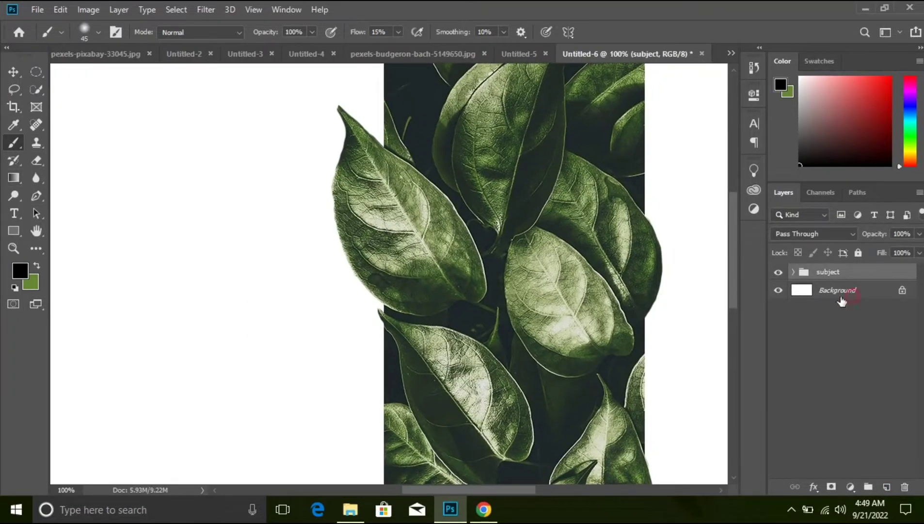
- Add a pale yellow-green Solid Color fill layer between the Background and the subject group
{"action": "left_click", "coordinate": [842, 301]}
{"action": "left_click", "coordinate": [851, 486]}
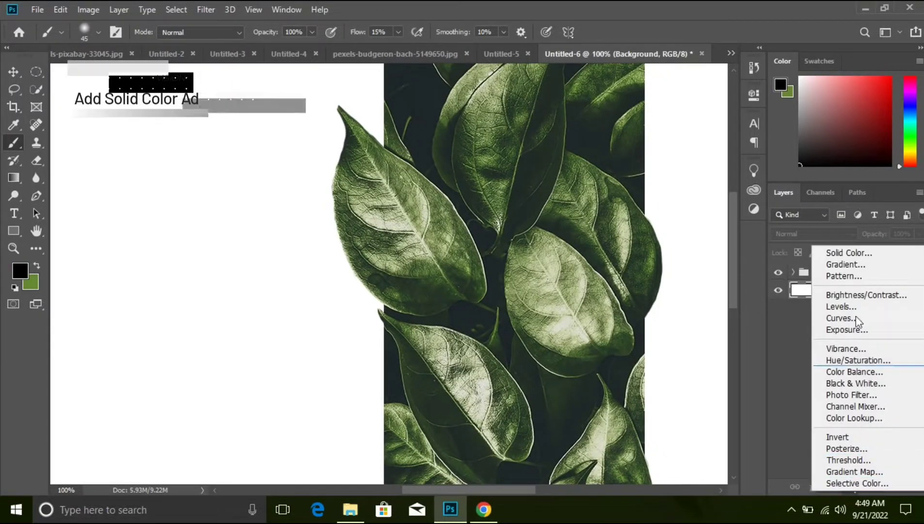
{"action": "left_click", "coordinate": [857, 257]}
{"action": "type", "text": "9fa981"}
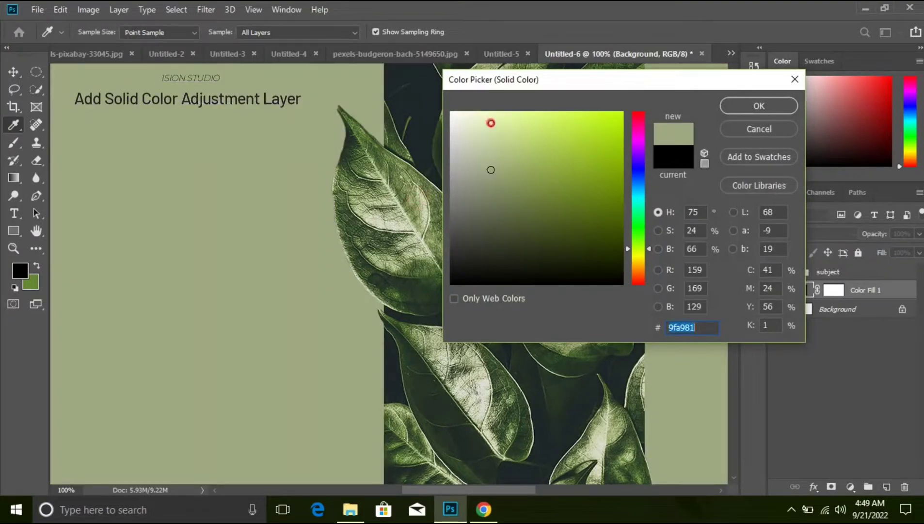
{"action": "left_click", "coordinate": [491, 122]}
{"action": "left_click", "coordinate": [747, 103]}
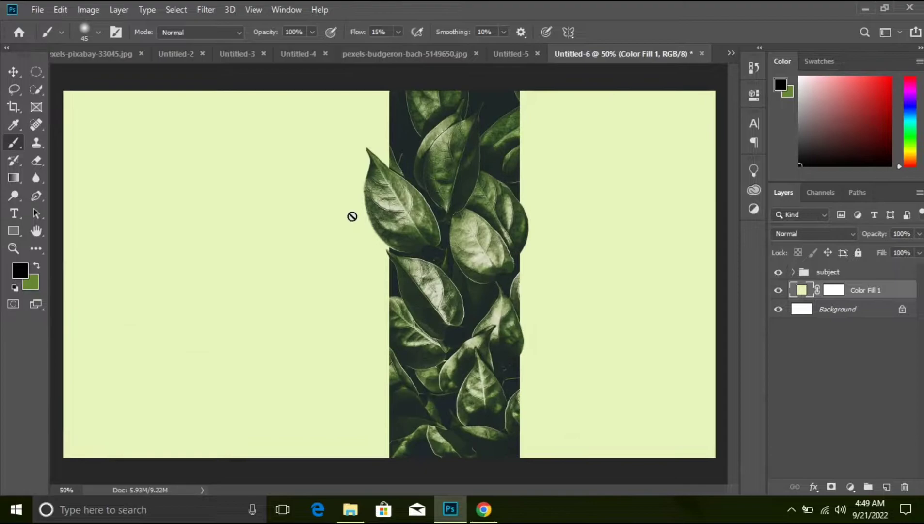
- Show the guides, add the text "HOME IS" in Poppins Bold at the second guide, and scale it to about 260% within one column
{"action": "left_click", "coordinate": [14, 215]}
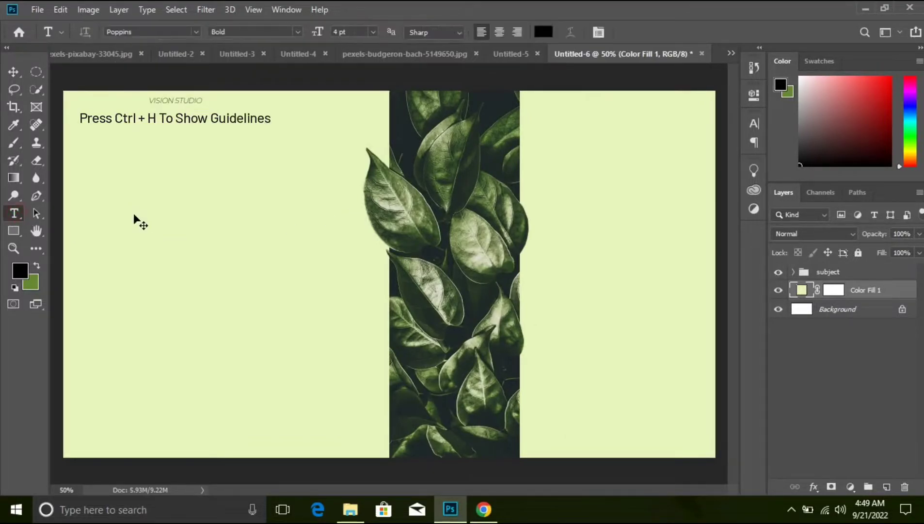
{"action": "key", "text": "ctrl+h"}
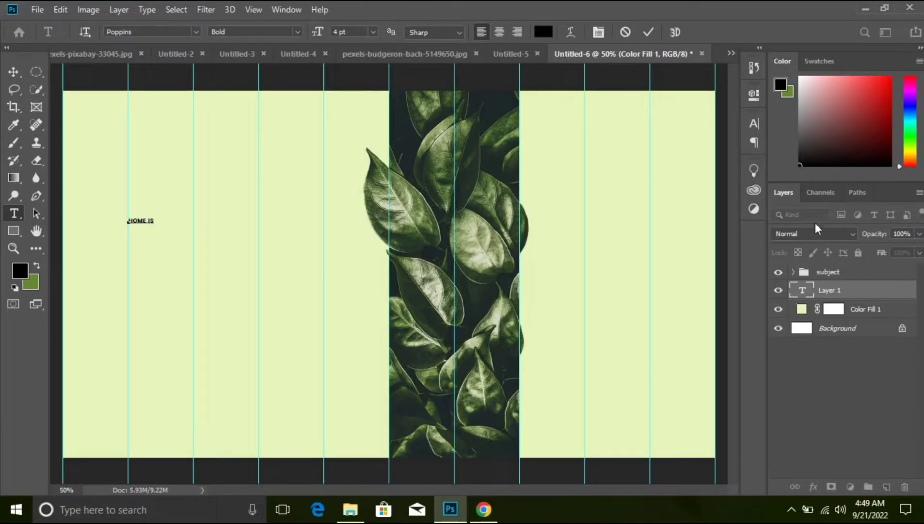
{"action": "left_click", "coordinate": [845, 291]}
{"action": "key", "text": "ctrl+t"}
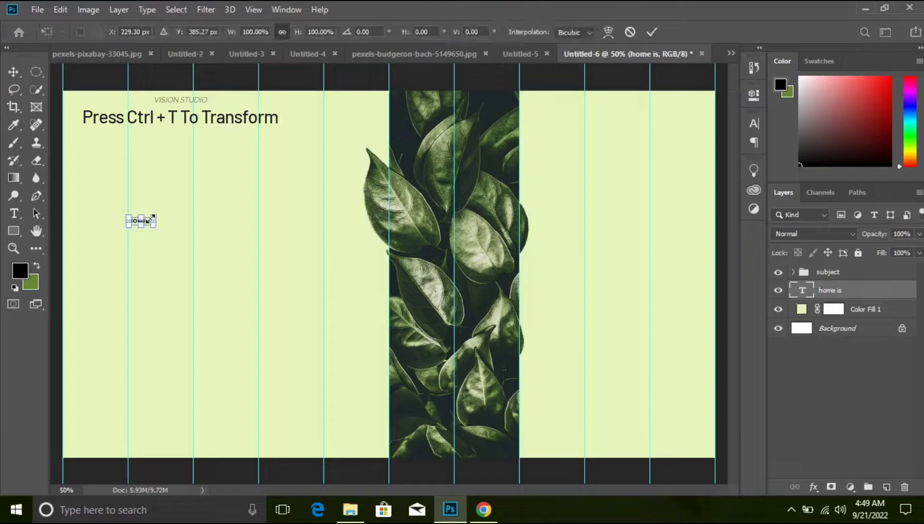
{"action": "mouse_move", "coordinate": [173, 205]}
{"action": "left_mouse_down"}
{"action": "mouse_move", "coordinate": [170, 217]}
{"action": "mouse_move", "coordinate": [190, 207]}
{"action": "mouse_move", "coordinate": [182, 218]}
{"action": "left_mouse_up"}
{"action": "key", "text": "Return"}
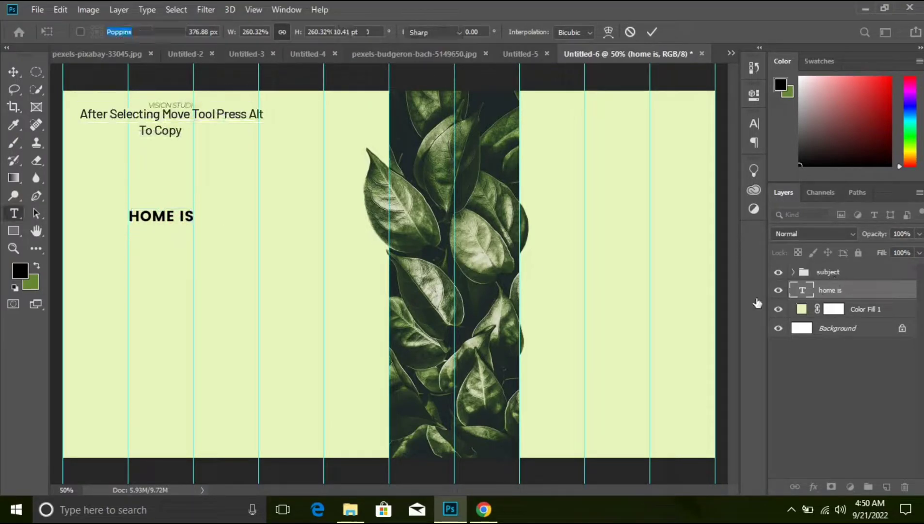
- Copy the HOME IS text directly below itself and change the copy's wording to "WHERE MY"
{"action": "left_click", "coordinate": [11, 72]}
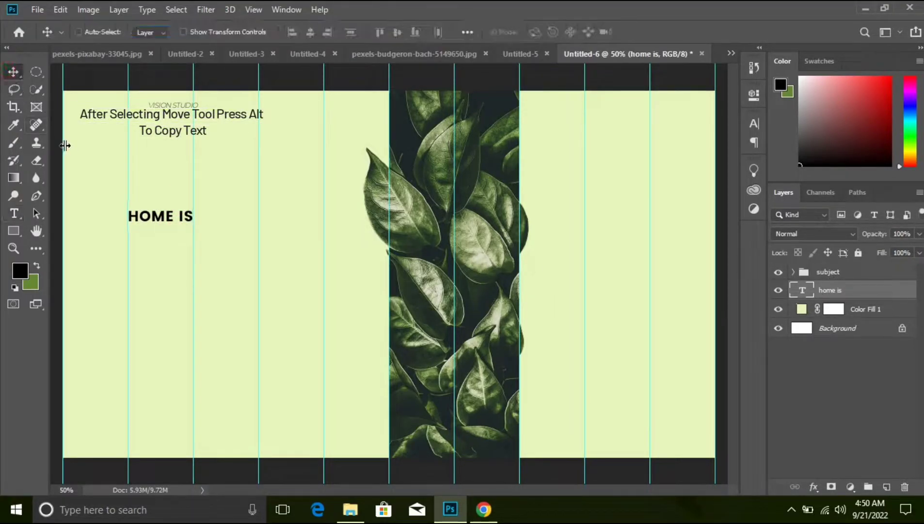
{"action": "left_click_drag", "start_coordinate": [166, 217], "coordinate": [167, 239], "text": "alt"}
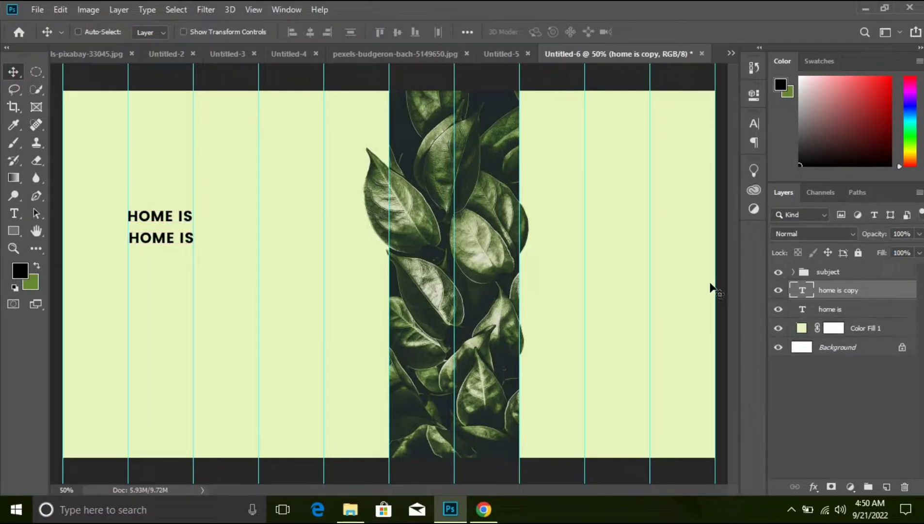
{"action": "double_click", "coordinate": [809, 291]}
{"action": "type", "text": "WHERE MY"}
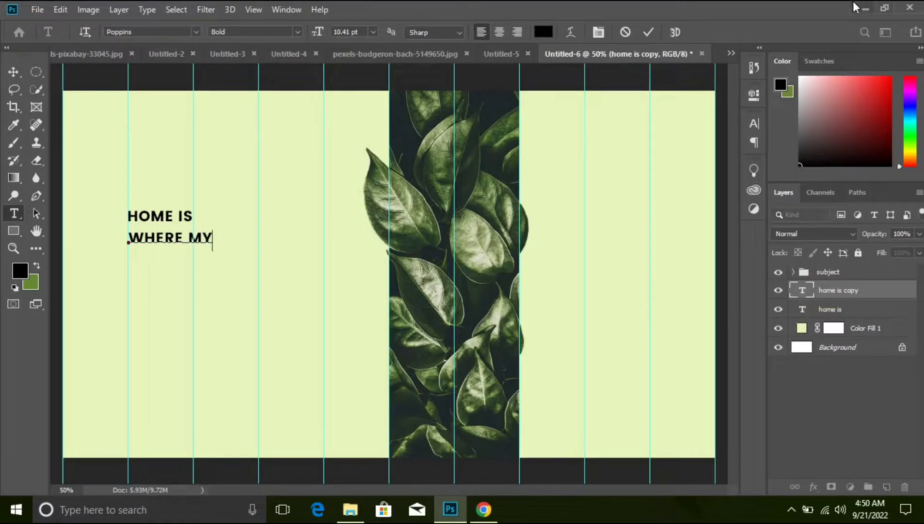
{"action": "key", "text": "ctrl+Return"}
{"action": "key", "text": "v"}
- Scale the "WHERE MY" text to about 156% so it spans two columns from the second guide
{"action": "key", "text": "ctrl+t"}
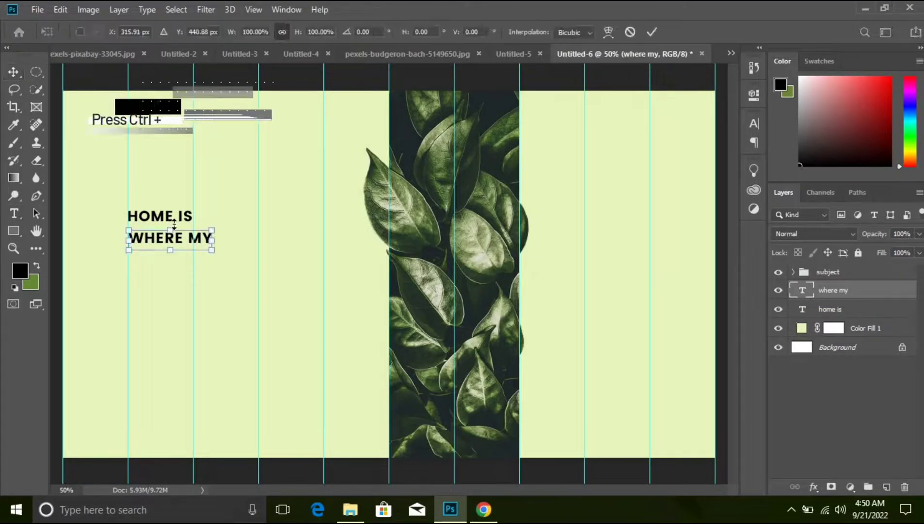
{"action": "left_click_drag", "start_coordinate": [212, 229], "coordinate": [249, 214]}
{"action": "left_click_drag", "start_coordinate": [166, 242], "coordinate": [195, 243]}
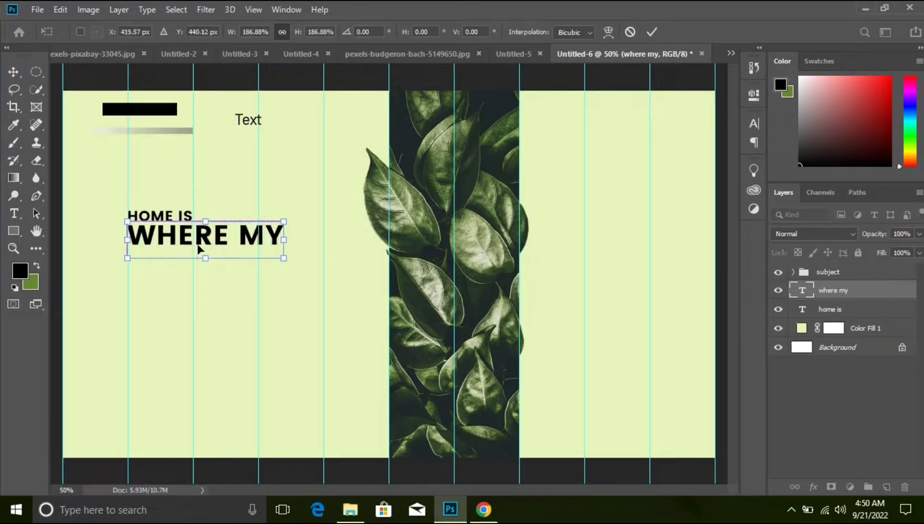
{"action": "left_click_drag", "start_coordinate": [283, 257], "coordinate": [257, 252]}
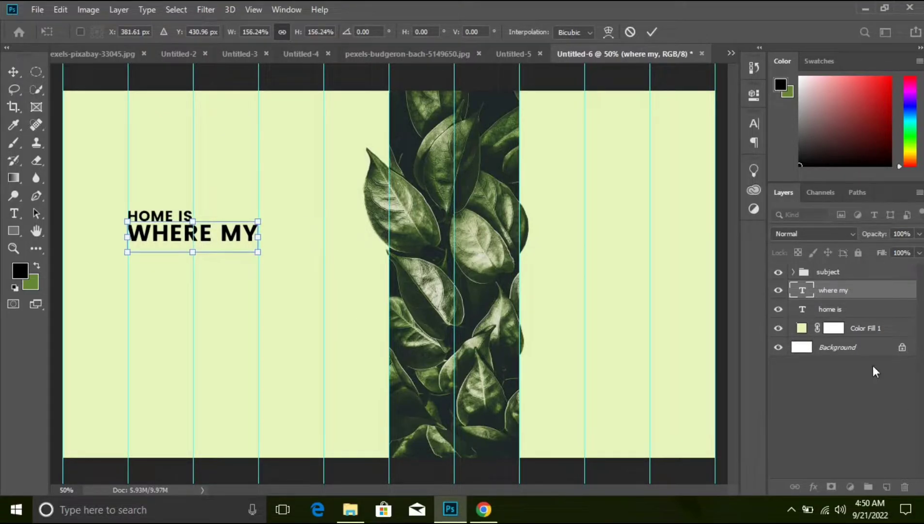
{"action": "key", "text": "Return"}
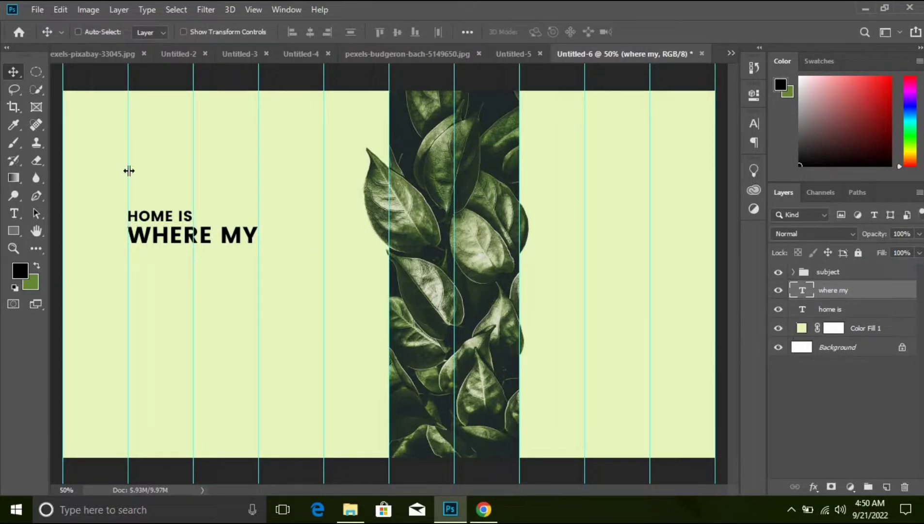
- Draw a rectangle about 268 × 70 px below "WHERE MY" and fill it with green #499630
{"action": "left_click", "coordinate": [13, 231]}
{"action": "left_click_drag", "start_coordinate": [126, 253], "coordinate": [219, 276]}
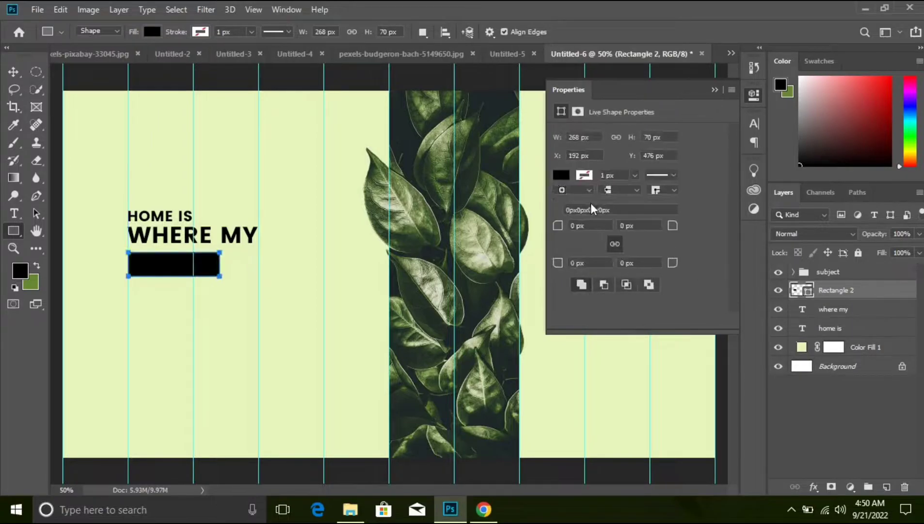
{"action": "left_click", "coordinate": [563, 174]}
{"action": "left_click", "coordinate": [693, 202]}
{"action": "left_click", "coordinate": [419, 213]}
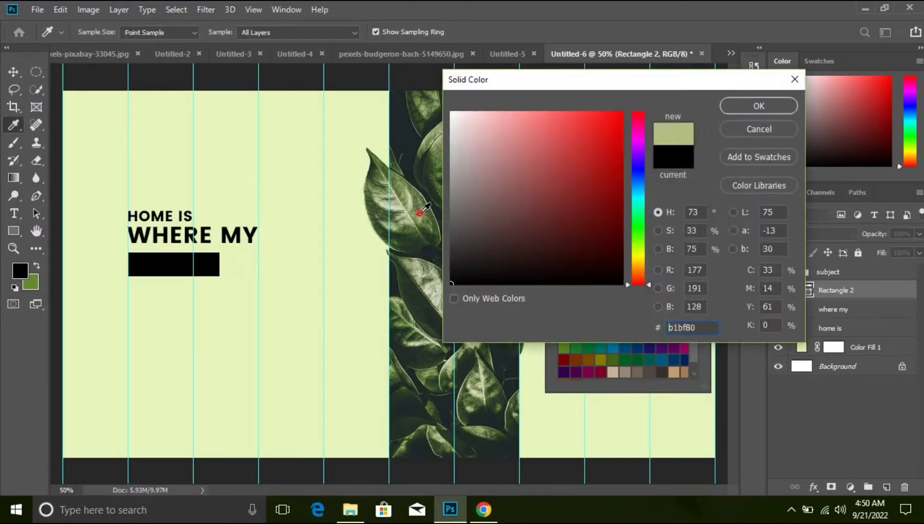
{"action": "mouse_move", "coordinate": [548, 121]}
{"action": "left_mouse_down"}
{"action": "mouse_move", "coordinate": [559, 113]}
{"action": "mouse_move", "coordinate": [544, 172]}
{"action": "mouse_move", "coordinate": [549, 194]}
{"action": "mouse_move", "coordinate": [568, 182]}
{"action": "left_mouse_up"}
{"action": "left_click", "coordinate": [416, 237]}
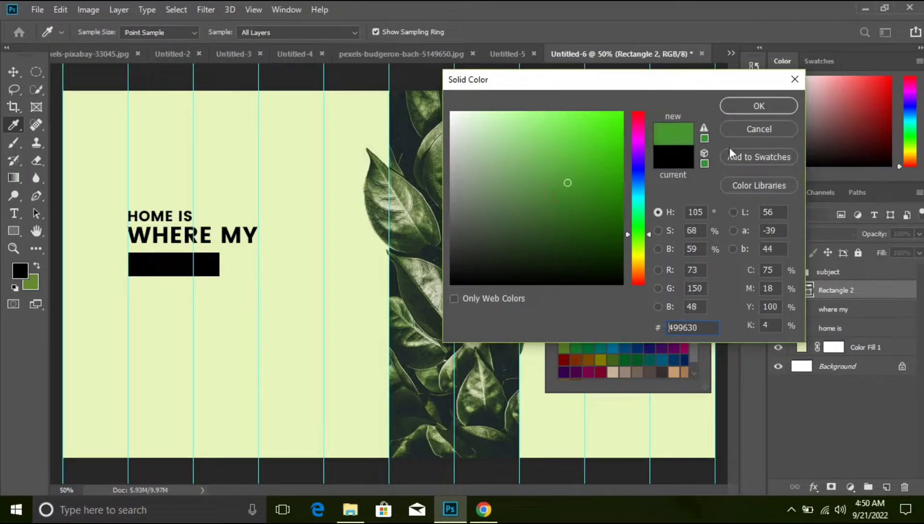
{"action": "left_click", "coordinate": [759, 106]}
{"action": "left_click", "coordinate": [884, 295]}
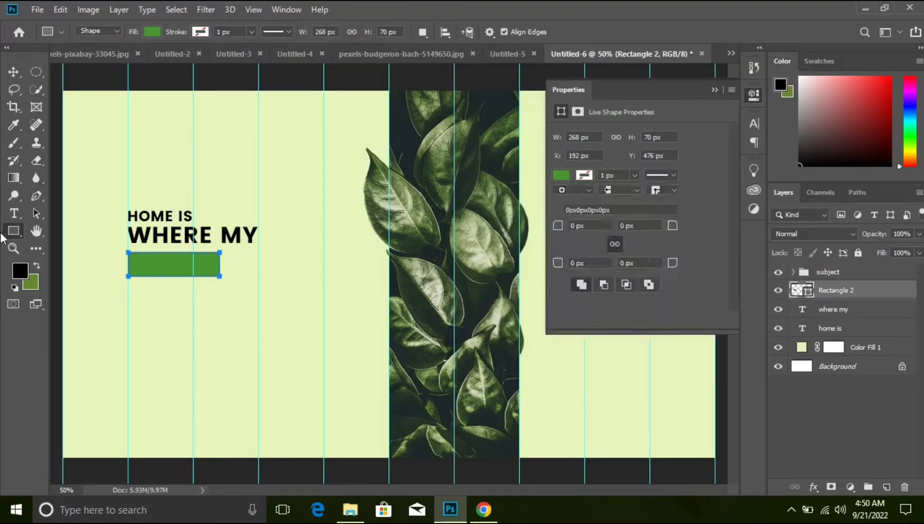
- Add the text "PLANTS" below the green rectangle and enlarge it to about 15.68 pt
{"action": "left_click", "coordinate": [23, 75]}
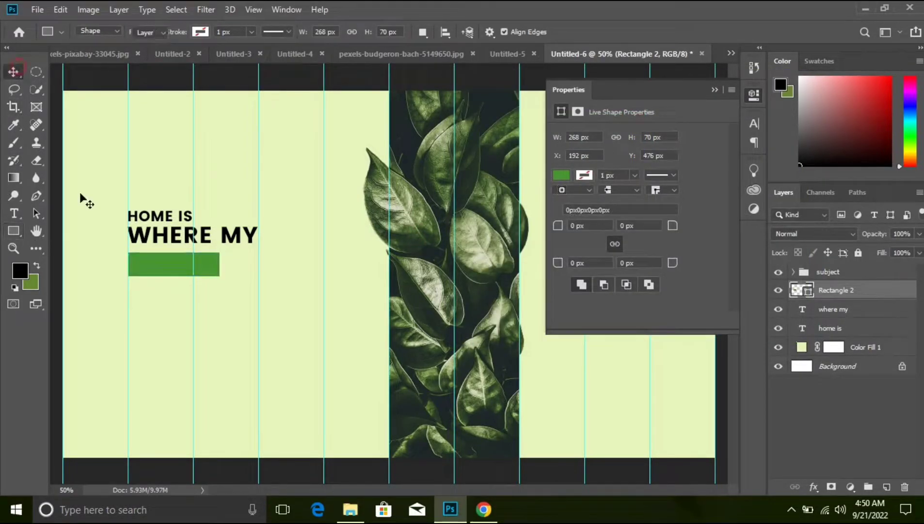
{"action": "left_click", "coordinate": [21, 210]}
{"action": "left_click", "coordinate": [179, 358]}
{"action": "type", "text": "pla"}
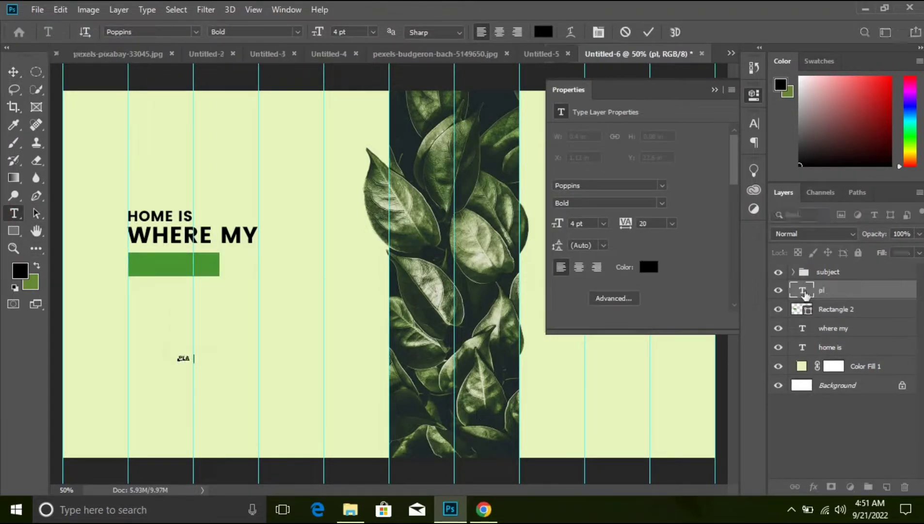
{"action": "left_click", "coordinate": [13, 72]}
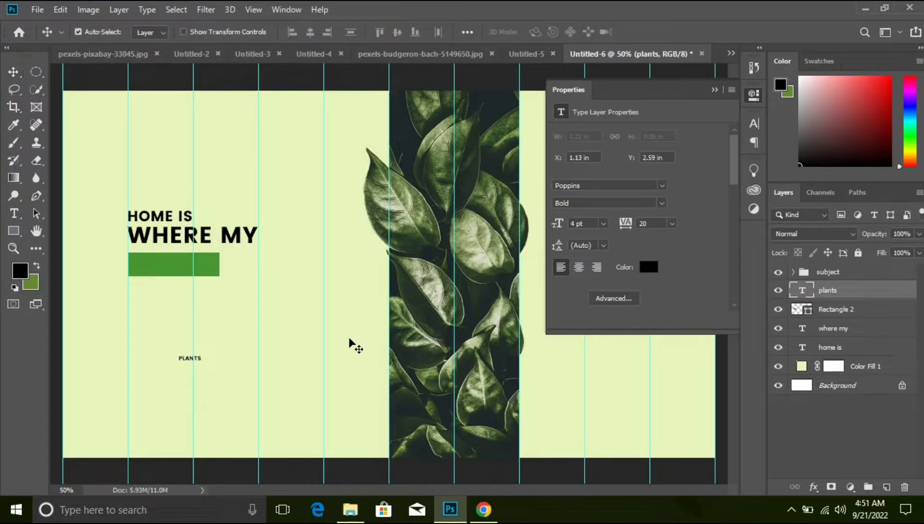
{"action": "key", "text": "ctrl+t"}
{"action": "left_click_drag", "start_coordinate": [206, 355], "coordinate": [267, 333]}
{"action": "left_click", "coordinate": [866, 284]}
- Set the tracking of the "PLANTS" text to 0
{"action": "left_click", "coordinate": [715, 90]}
{"action": "left_click", "coordinate": [755, 124]}
{"action": "left_click", "coordinate": [730, 142]}
{"action": "double_click", "coordinate": [710, 172]}
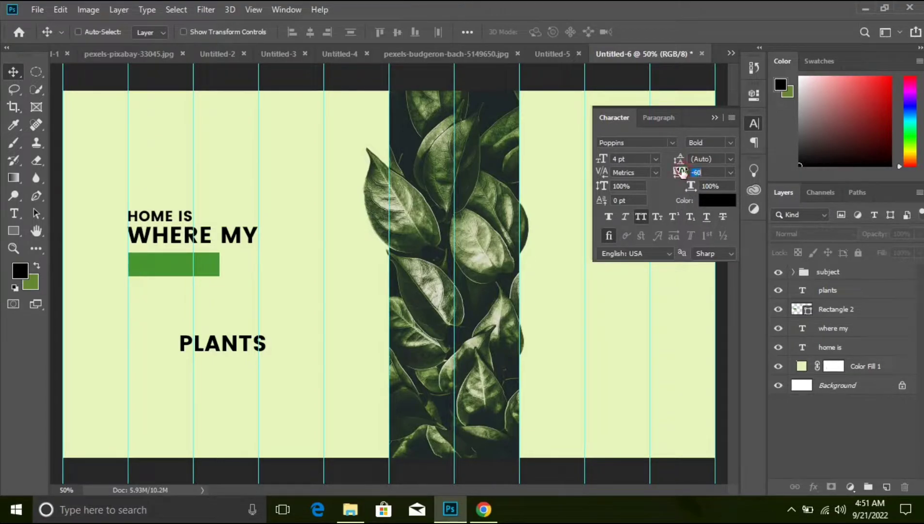
{"action": "left_click", "coordinate": [834, 290]}
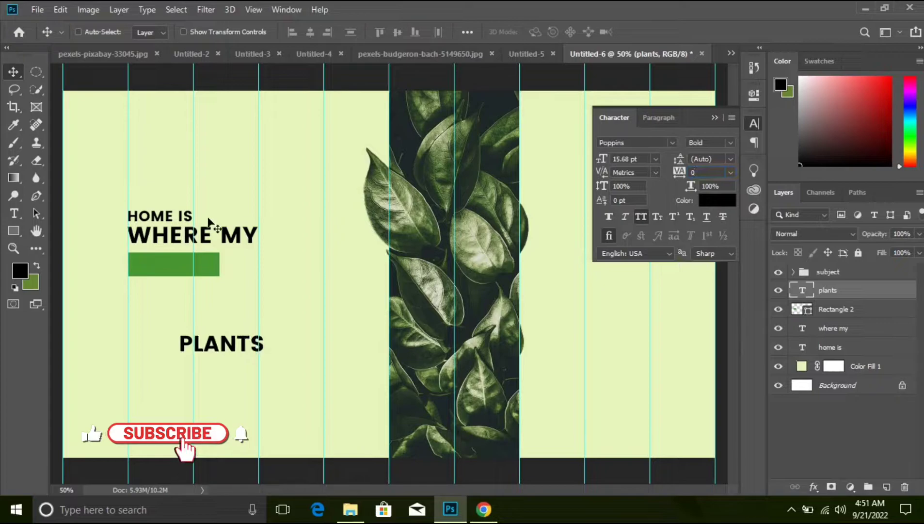
- Move the "PLANTS" text onto the green rectangle and recolor it with the background's pale green
{"action": "left_click_drag", "start_coordinate": [209, 353], "coordinate": [165, 274]}
{"action": "left_click", "coordinate": [717, 200]}
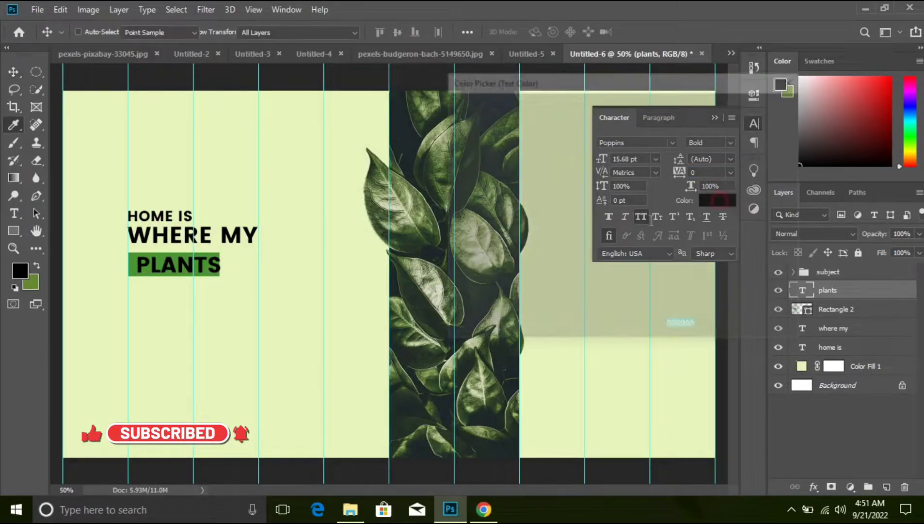
{"action": "left_click", "coordinate": [295, 264]}
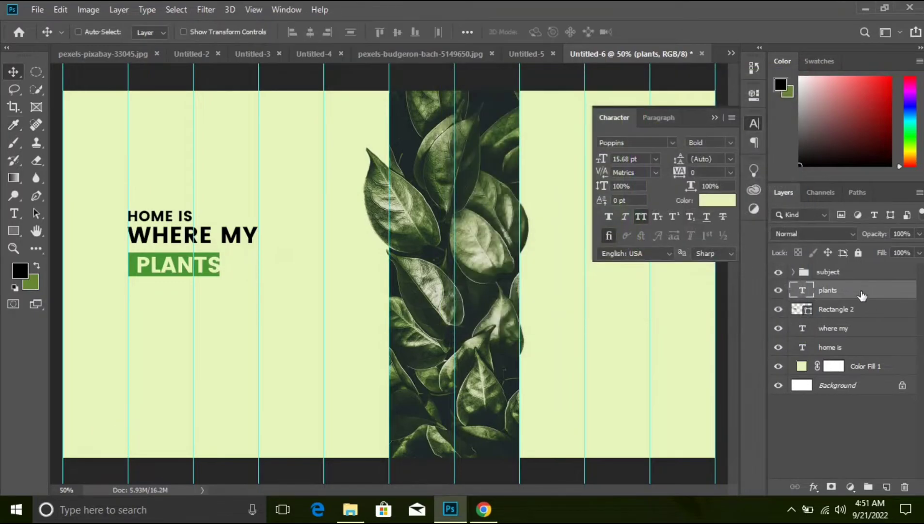
- Align the horizontal centers of the "PLANTS" text and its green rectangle
{"action": "left_click", "coordinate": [870, 313], "text": "shift"}
{"action": "left_click", "coordinate": [298, 32]}
{"action": "left_click", "coordinate": [311, 32]}
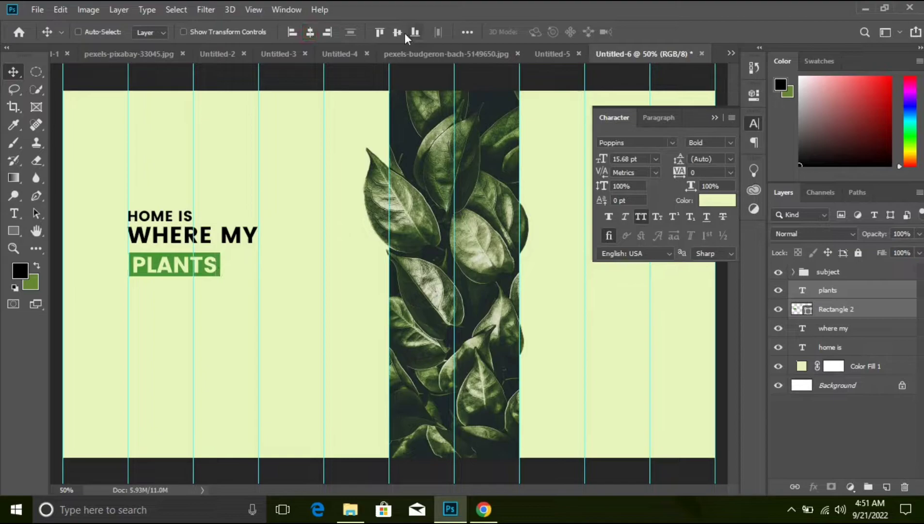
{"action": "left_click", "coordinate": [714, 118]}
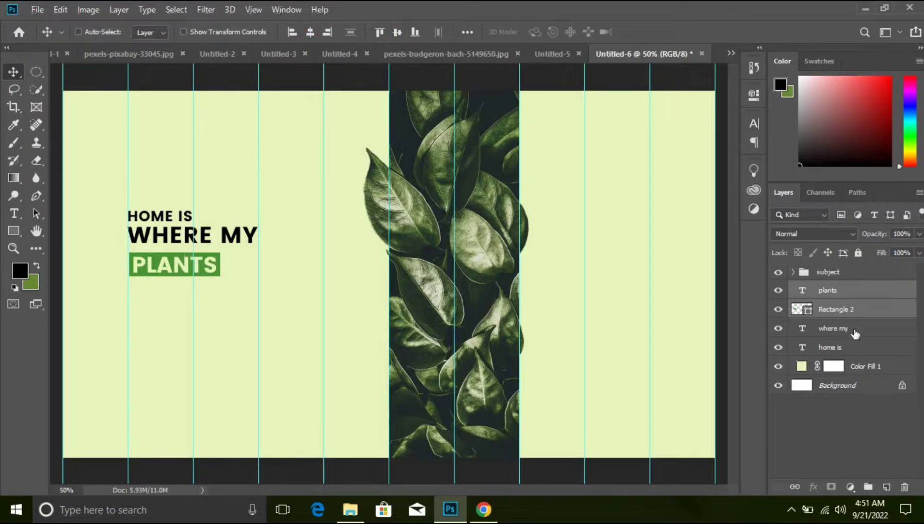
- Copy the "HOME IS" text to just right of the green rectangle, change its wording to "ARE", and leave a small gap
{"action": "left_click", "coordinate": [835, 329]}
{"action": "left_click", "coordinate": [830, 347]}
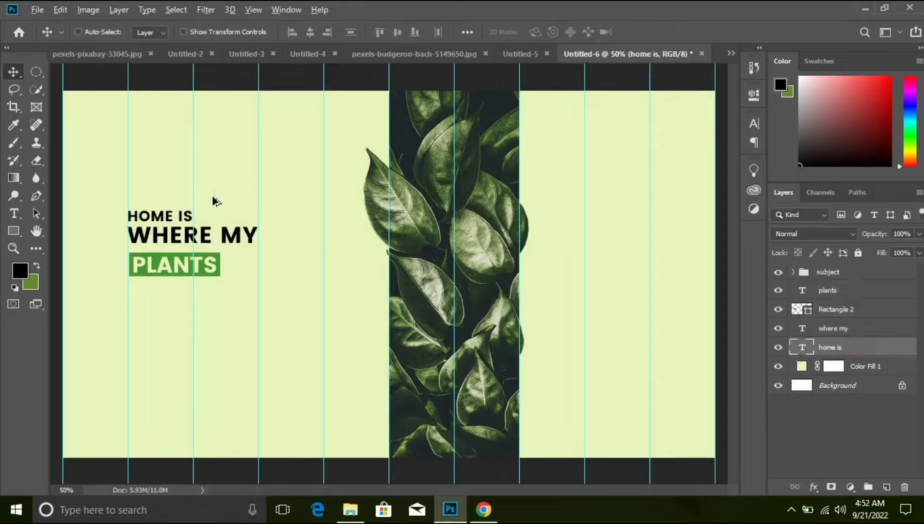
{"action": "left_click_drag", "start_coordinate": [177, 225], "coordinate": [265, 272]}
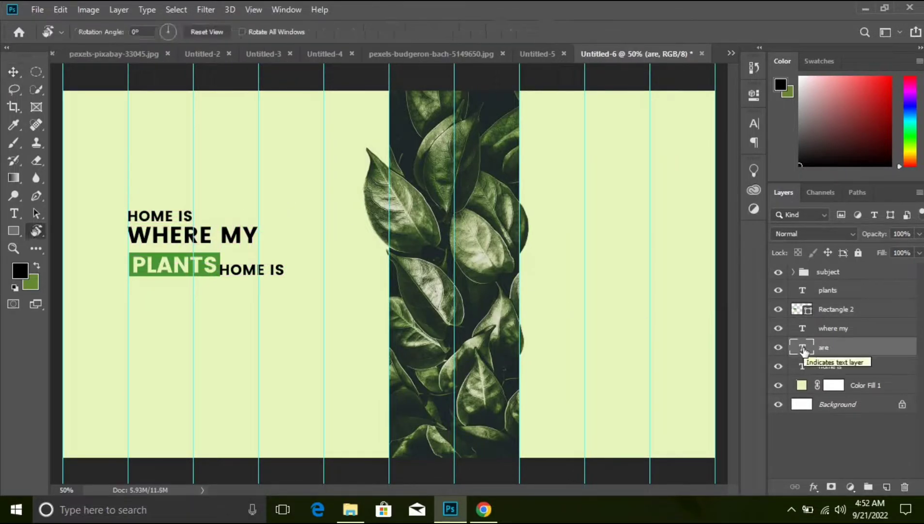
{"action": "double_click", "coordinate": [802, 347]}
{"action": "type", "text": "ar"}
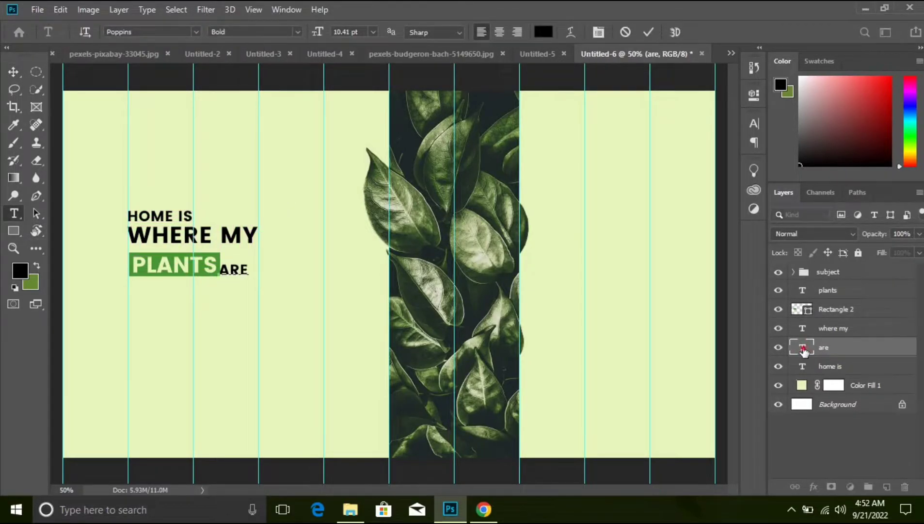
{"action": "left_click", "coordinate": [13, 72]}
{"action": "left_click_drag", "start_coordinate": [239, 277], "coordinate": [249, 269]}
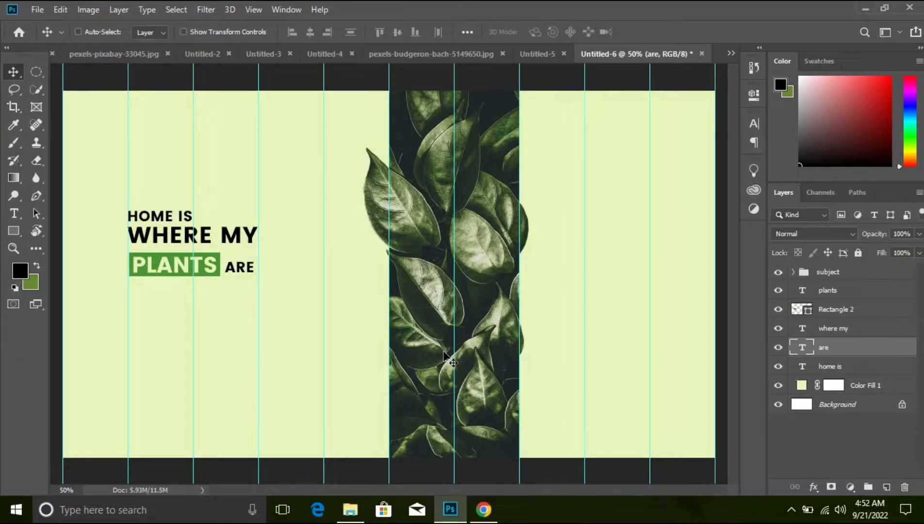
- Add a Lorem Ipsum paragraph box below the headline, spanning three columns from the second guide
{"action": "left_click", "coordinate": [13, 214]}
{"action": "left_click_drag", "start_coordinate": [129, 291], "coordinate": [325, 352]}
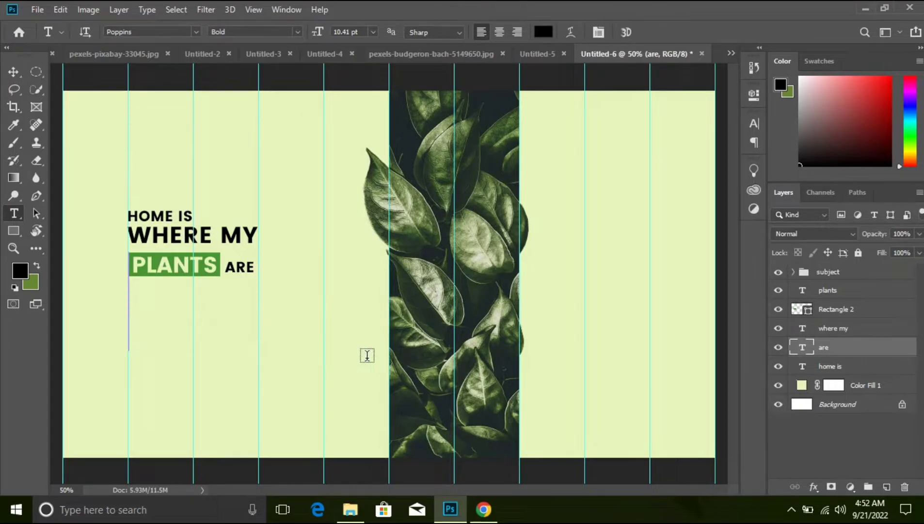
{"action": "left_click", "coordinate": [865, 351]}
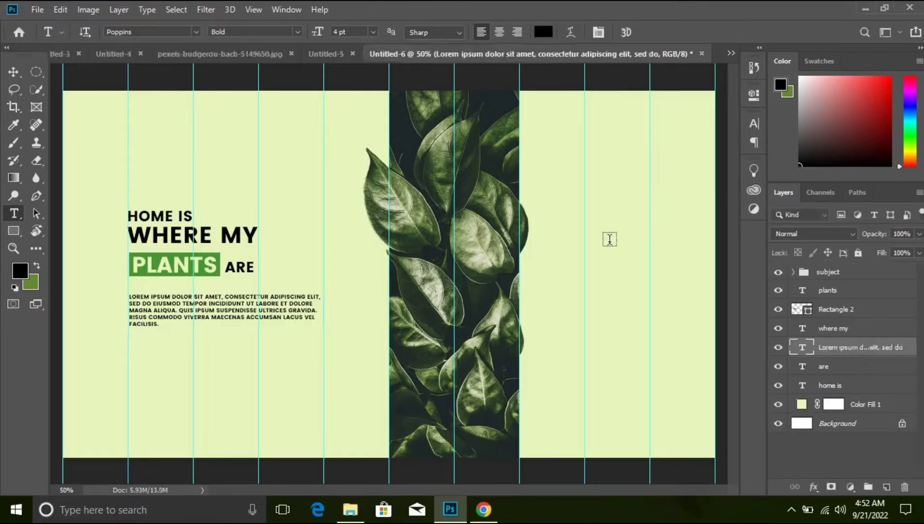
- Set the Lorem Ipsum paragraph to Poppins Light with a tracking of 60
{"action": "left_click", "coordinate": [754, 123]}
{"action": "left_click", "coordinate": [730, 142]}
{"action": "left_click", "coordinate": [732, 155]}
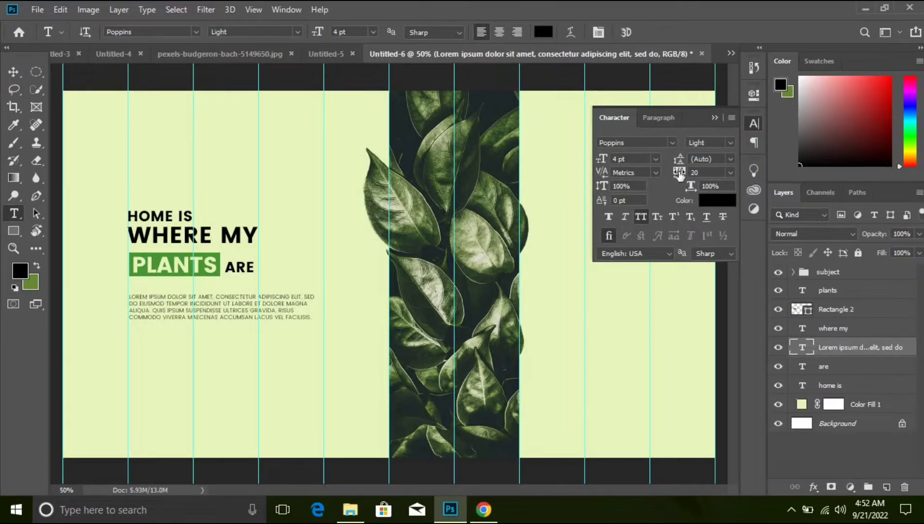
{"action": "left_click_drag", "start_coordinate": [679, 174], "coordinate": [684, 174]}
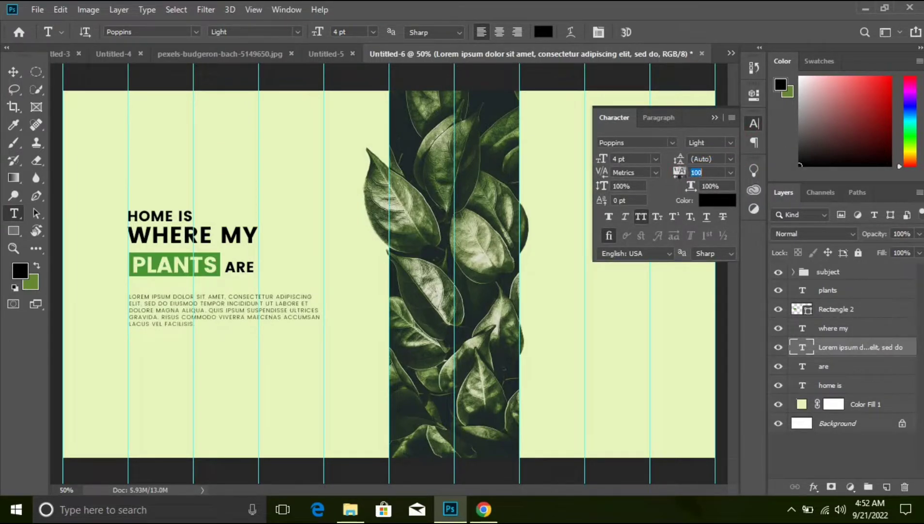
{"action": "left_click_drag", "start_coordinate": [682, 173], "coordinate": [680, 172]}
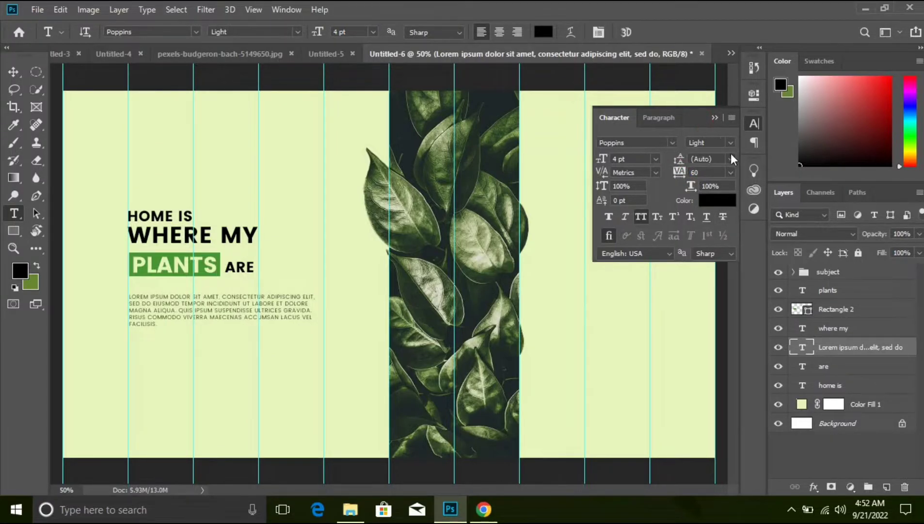
{"action": "left_click", "coordinate": [715, 117]}
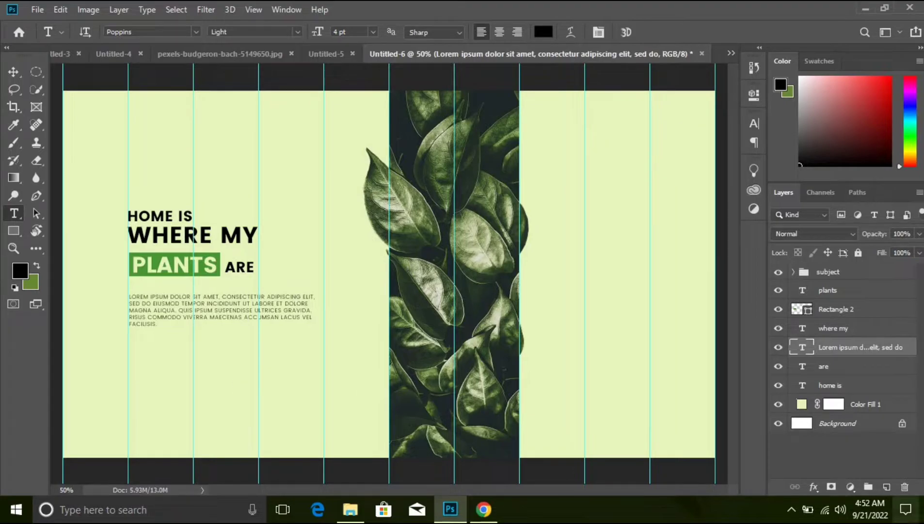
- Nudge the Lorem Ipsum paragraph up slightly, closer to the headline
{"action": "left_click", "coordinate": [15, 73]}
{"action": "key", "text": "Up"}
{"action": "key", "text": "Up"}
{"action": "key", "text": "Up"}
{"action": "key", "text": "Up"}
{"action": "key", "text": "Up"}
{"action": "key", "text": "Up"}
{"action": "key", "text": "Up"}
{"action": "key", "text": "Up"}
{"action": "key", "text": "Up"}
{"action": "key", "text": "Up"}
{"action": "key", "text": "Up"}
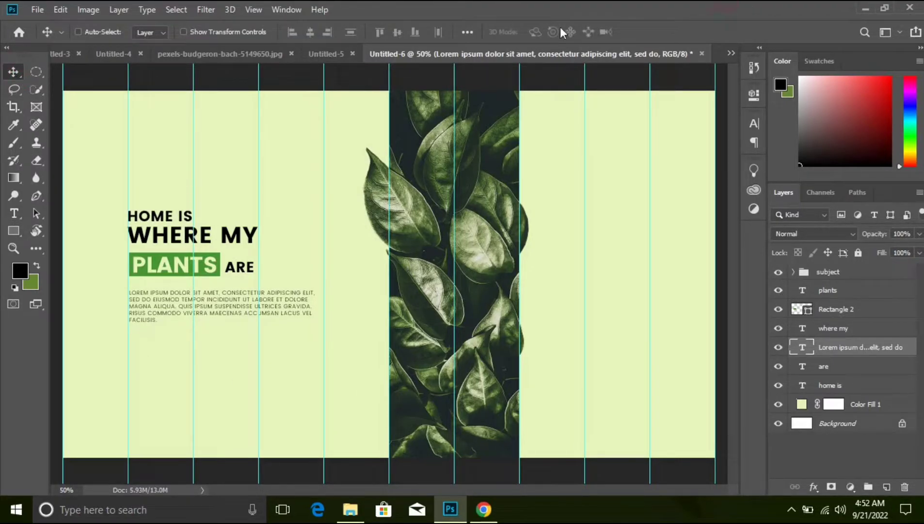
- Add the text "HOME" in Poppins Light near the canvas's top edge at the second guide and enlarge it
{"action": "left_click", "coordinate": [14, 213]}
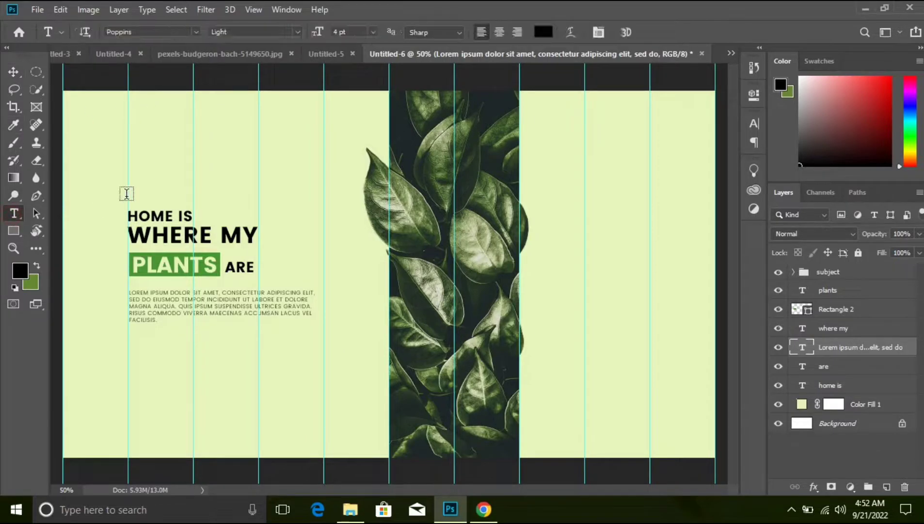
{"action": "left_click", "coordinate": [130, 108]}
{"action": "type", "text": "HOM"}
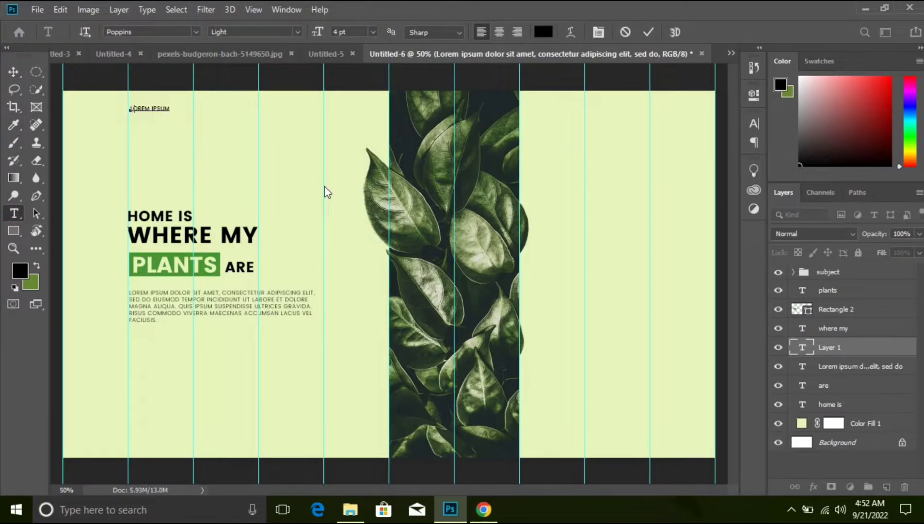
{"action": "type", "text": "E"}
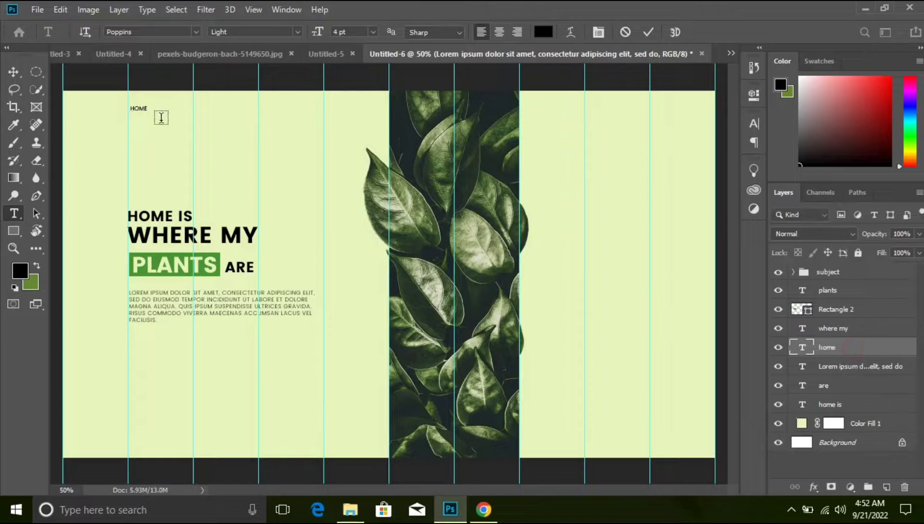
{"action": "key", "text": "ctrl+Return"}
{"action": "key", "text": "ctrl+t"}
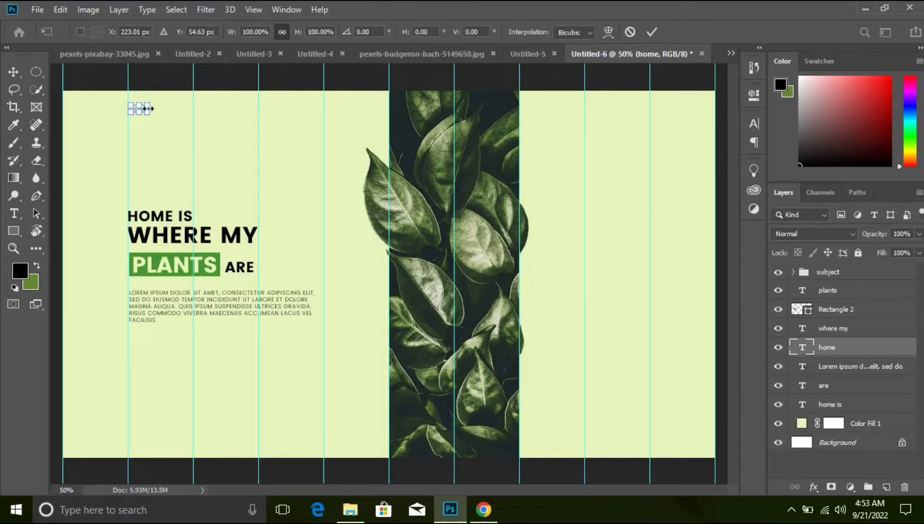
{"action": "left_click_drag", "start_coordinate": [145, 106], "coordinate": [154, 103]}
{"action": "left_click", "coordinate": [860, 338]}
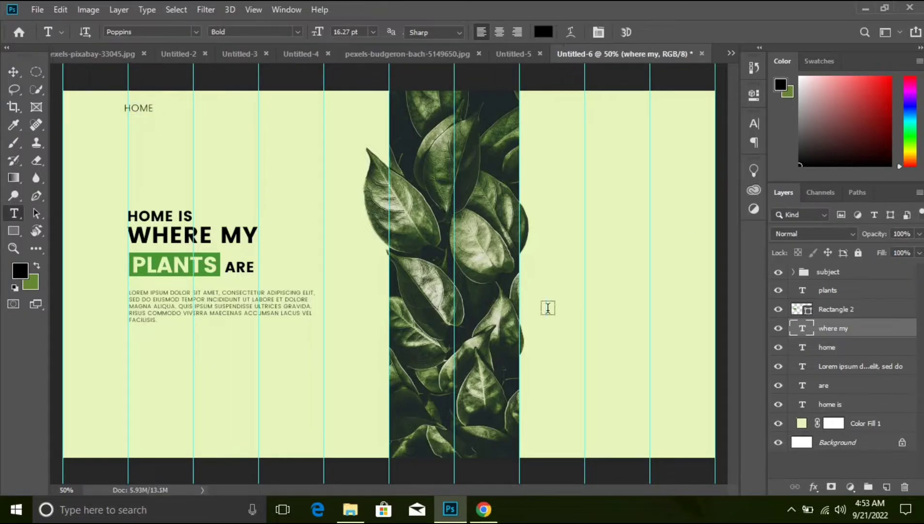
- Nudge the "HOME" text right until it starts at the second guide, and slightly down
{"action": "left_click", "coordinate": [14, 71]}
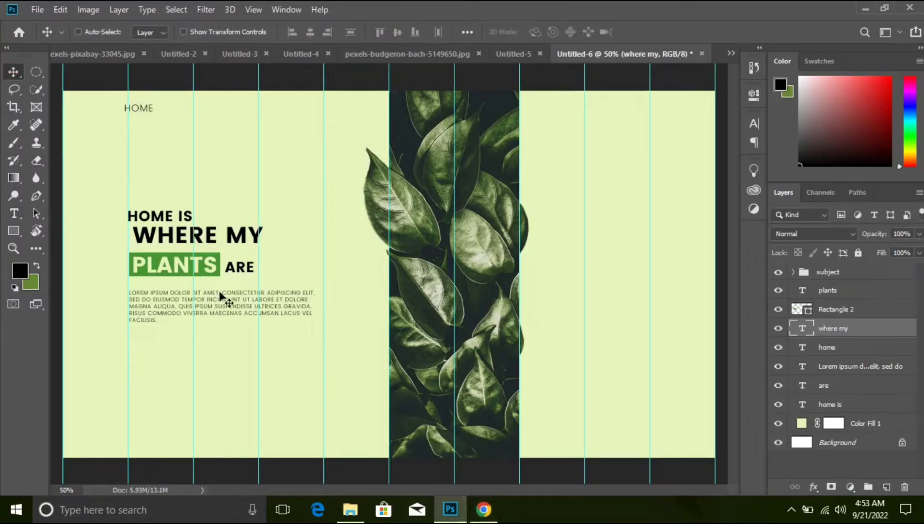
{"action": "left_click", "coordinate": [872, 347]}
{"action": "key", "text": "Right"}
{"action": "key", "text": "Right"}
{"action": "key", "text": "Right"}
{"action": "key", "text": "Right"}
{"action": "key", "text": "Right"}
{"action": "key", "text": "Right"}
{"action": "key", "text": "Right"}
{"action": "key", "text": "Right"}
{"action": "key", "text": "Right"}
{"action": "key", "text": "Right"}
{"action": "key", "text": "Right"}
{"action": "key", "text": "Right"}
{"action": "key", "text": "Down"}
{"action": "key", "text": "Down"}
{"action": "key", "text": "Down"}
{"action": "key", "text": "Down"}
{"action": "key", "text": "Down"}
{"action": "key", "text": "Down"}
{"action": "key", "text": "Down"}
{"action": "key", "text": "Down"}
{"action": "key", "text": "Down"}
{"action": "key", "text": "Down"}
{"action": "key", "text": "Down"}
{"action": "key", "text": "Down"}
{"action": "key", "text": "Down"}
{"action": "key", "text": "Down"}
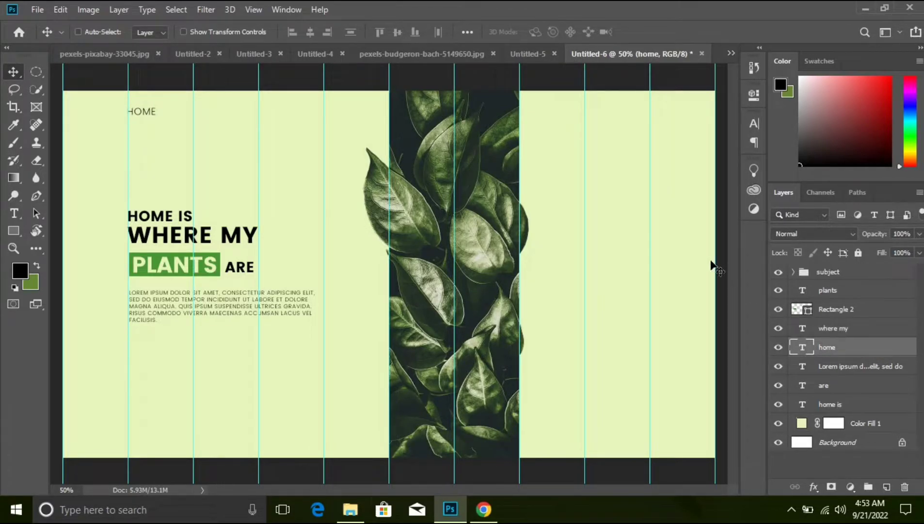
- Set the menu's "HOME" text to Poppins SemiBold and color it with the green sampled from the box behind "PLANTS"
{"action": "left_click", "coordinate": [755, 123]}
{"action": "left_click", "coordinate": [731, 142]}
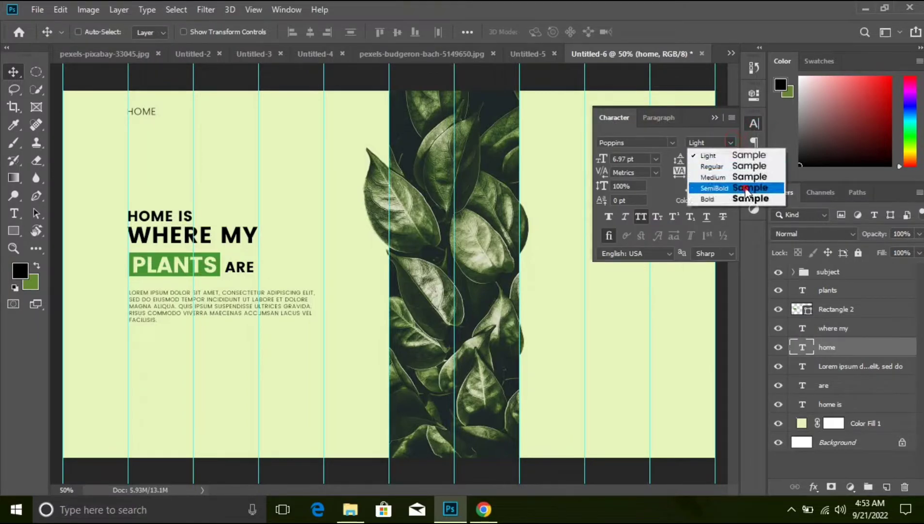
{"action": "left_click", "coordinate": [713, 187]}
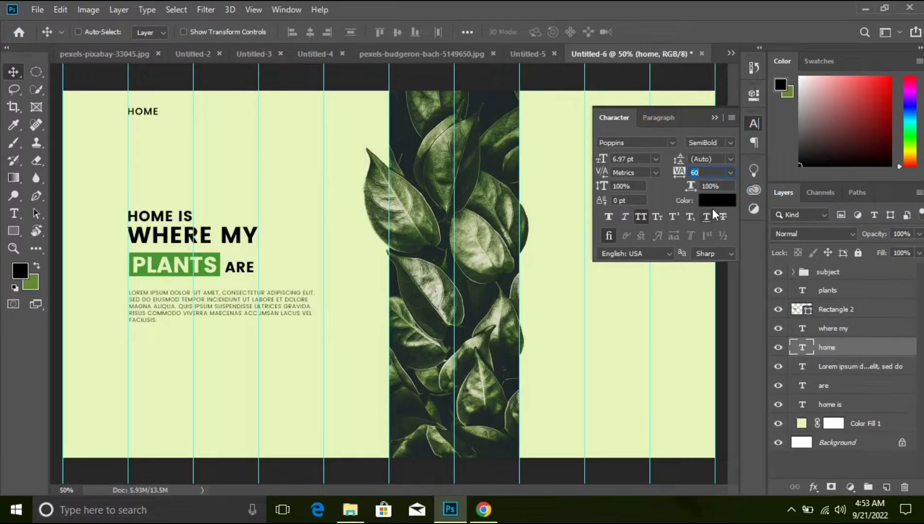
{"action": "left_click", "coordinate": [714, 203]}
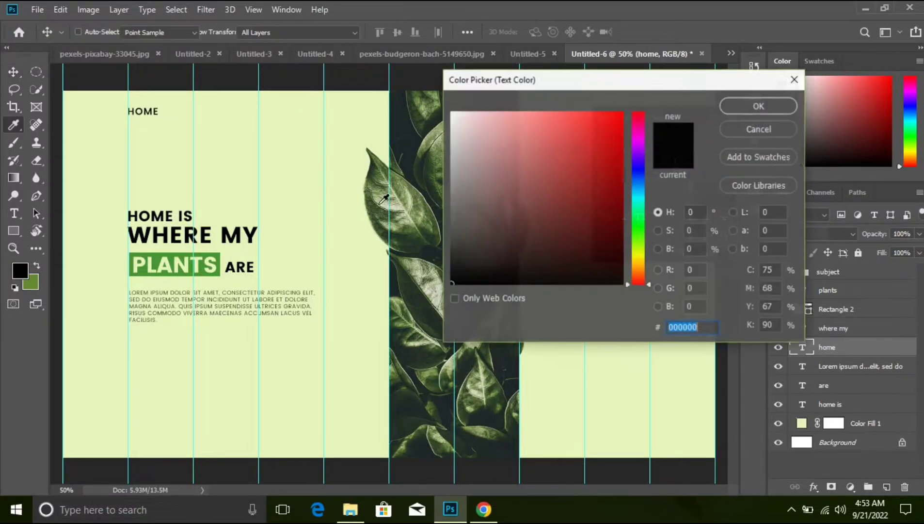
{"action": "left_click", "coordinate": [212, 253]}
{"action": "left_click", "coordinate": [760, 105]}
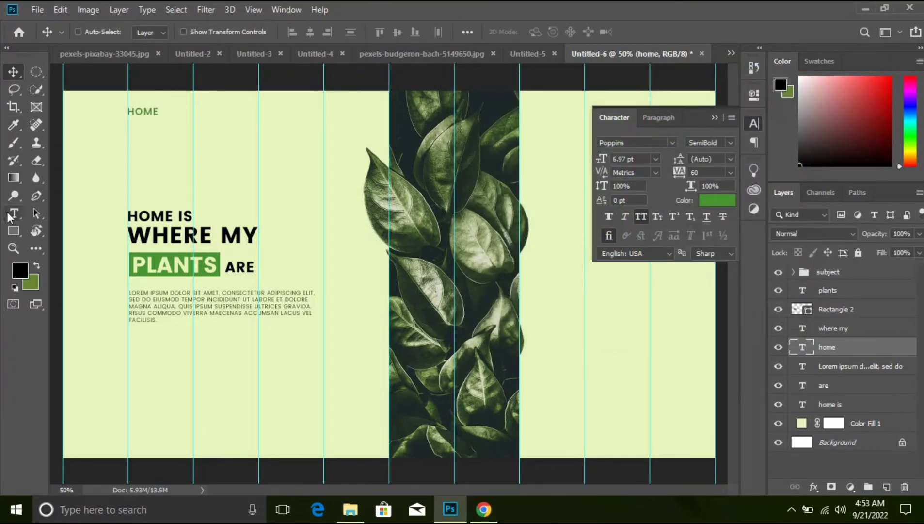
- Underline the "HOME" menu text with a line about 82 px long and 3 px thick, filled with the "PLANTS" box's green (499630)
{"action": "left_click", "coordinate": [14, 231]}
{"action": "left_click", "coordinate": [63, 283]}
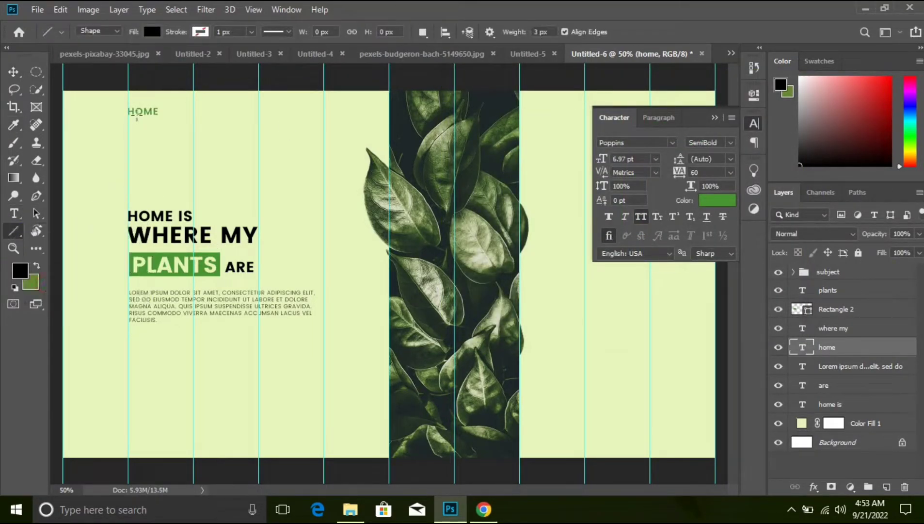
{"action": "left_click_drag", "start_coordinate": [128, 118], "coordinate": [159, 117]}
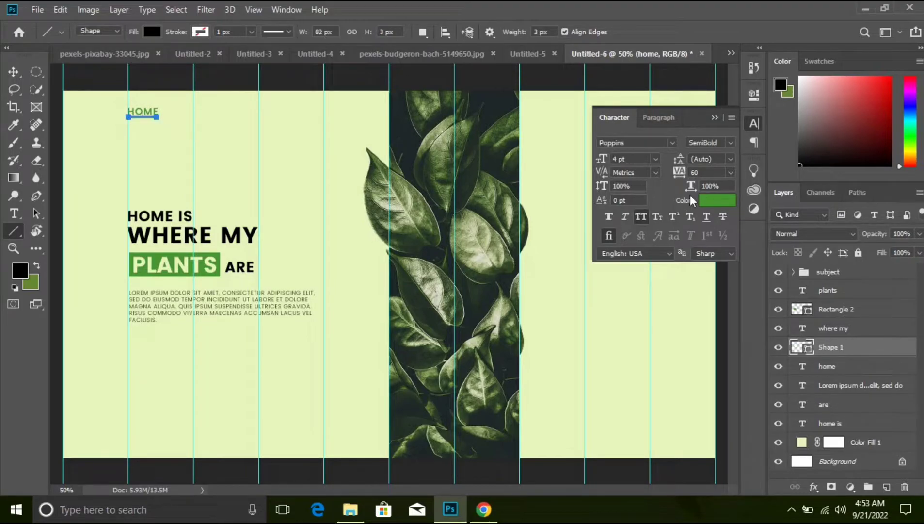
{"action": "left_click", "coordinate": [716, 117]}
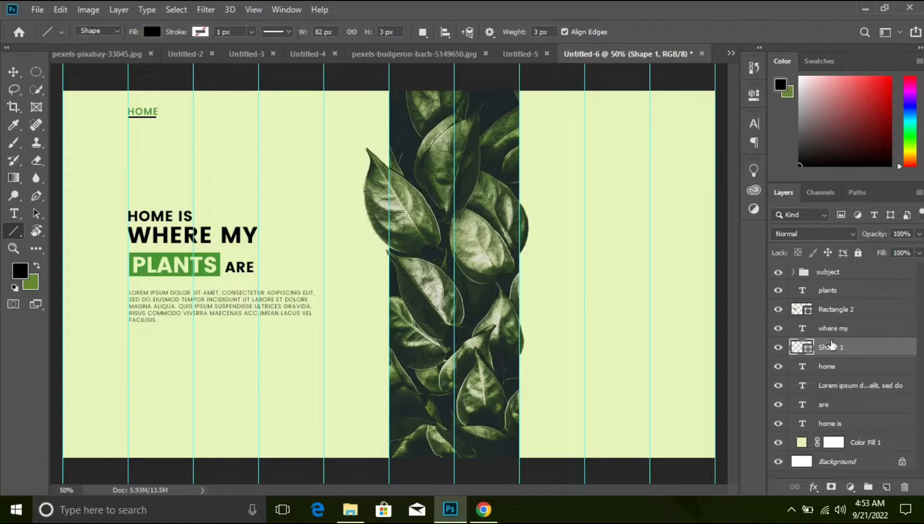
{"action": "double_click", "coordinate": [808, 348]}
{"action": "left_click", "coordinate": [164, 255]}
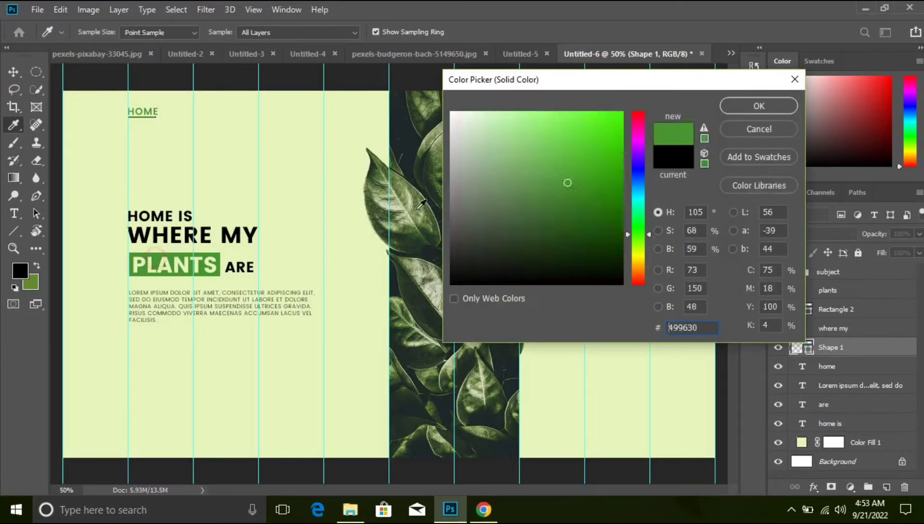
{"action": "left_click", "coordinate": [751, 112]}
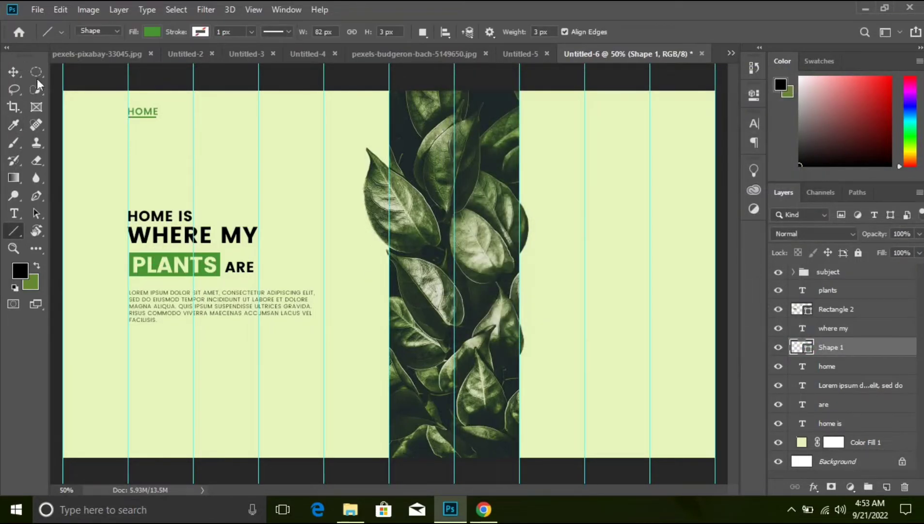
- Duplicate the "HOME" menu text to its right, near the third guide, and change the copy to "CONTACT"
{"action": "left_click", "coordinate": [14, 72]}
{"action": "key", "text": "t"}
{"action": "key", "text": "alt+bracketleft"}
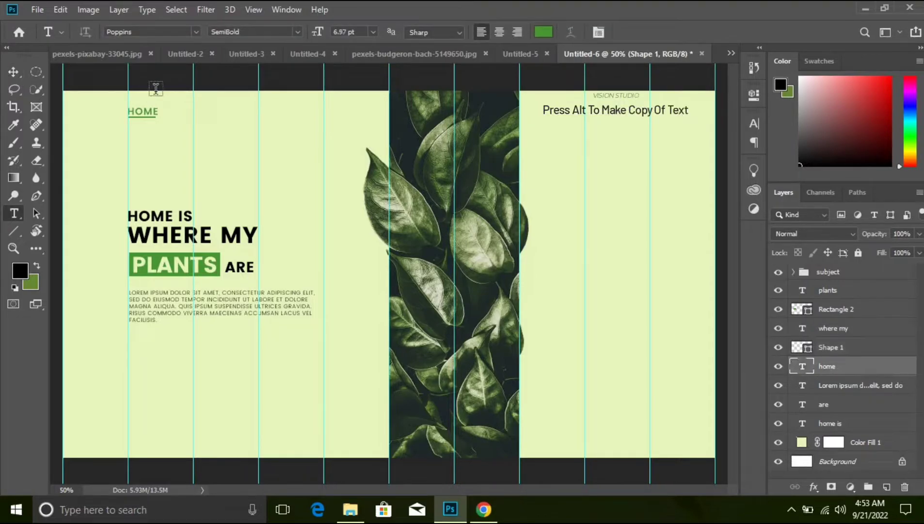
{"action": "left_click", "coordinate": [14, 72]}
{"action": "left_click_drag", "start_coordinate": [143, 111], "coordinate": [217, 113]}
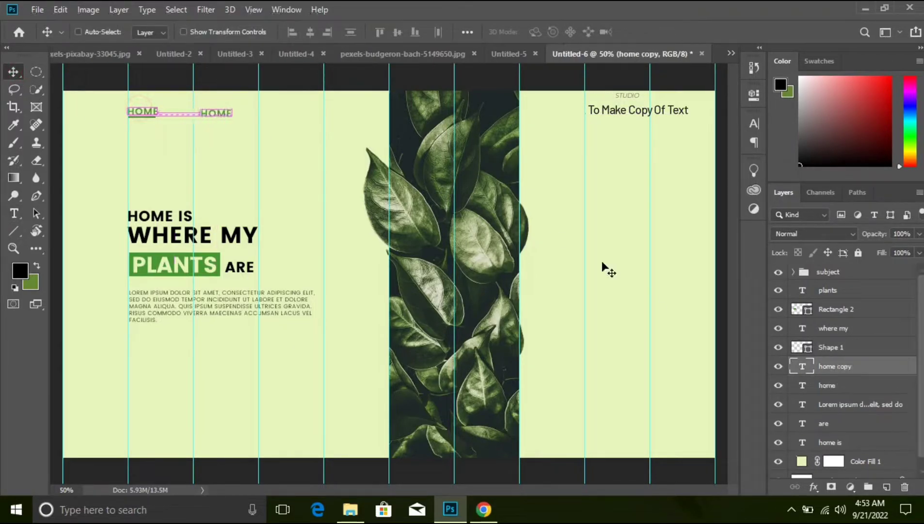
{"action": "double_click", "coordinate": [802, 366]}
{"action": "type", "text": "CONTACCT"}
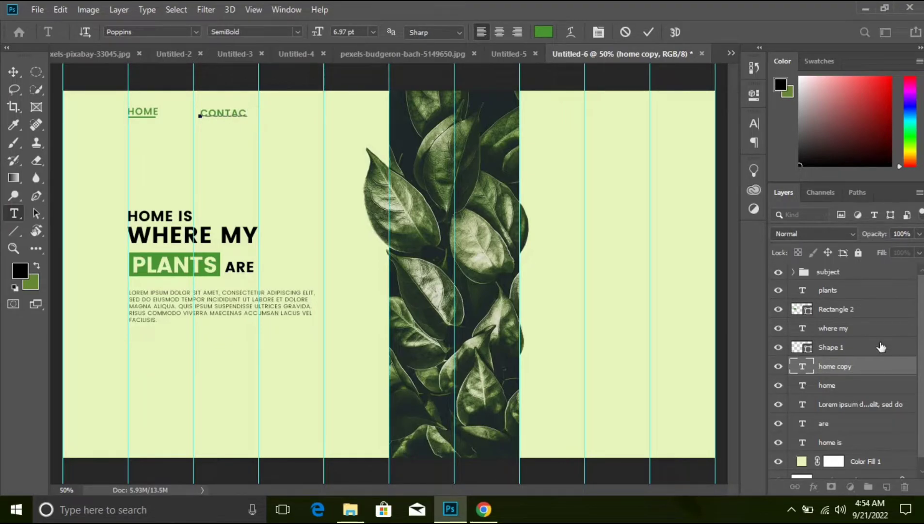
{"action": "key", "text": "ctrl+Return"}
{"action": "key", "text": "v"}
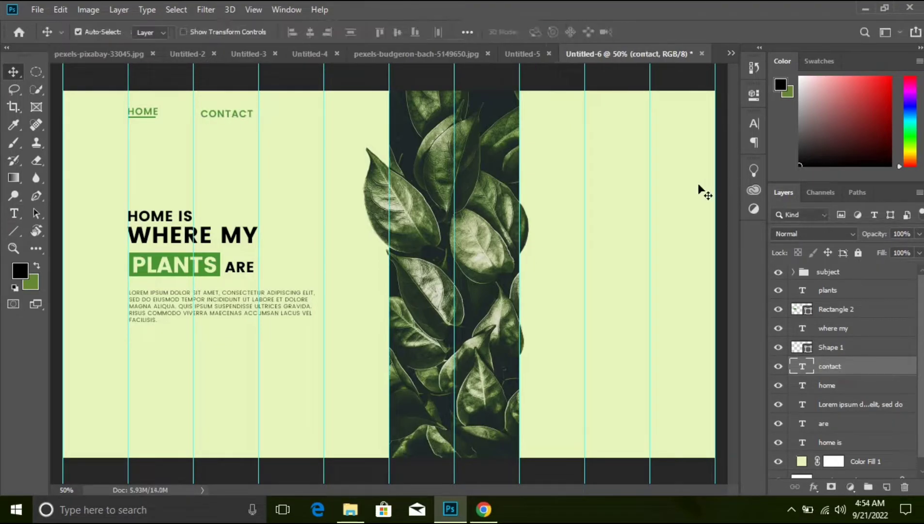
- Scale the "CONTACT" text down to 5.12 pt and shift it left until it starts at the third guide
{"action": "key", "text": "ctrl+t"}
{"action": "left_click_drag", "start_coordinate": [250, 106], "coordinate": [245, 110]}
{"action": "key", "text": "Return"}
{"action": "key", "text": "shift+Left"}
{"action": "key", "text": "shift+Left"}
{"action": "key", "text": "shift+Left"}
{"action": "key", "text": "shift+Left"}
{"action": "key", "text": "shift+Left"}
{"action": "key", "text": "shift+Left"}
- Duplicate "CONTACT" to the right, change the copy to "ABOUT", and shift it until it starts at the fourth guide
{"action": "left_click_drag", "start_coordinate": [214, 112], "coordinate": [275, 112]}
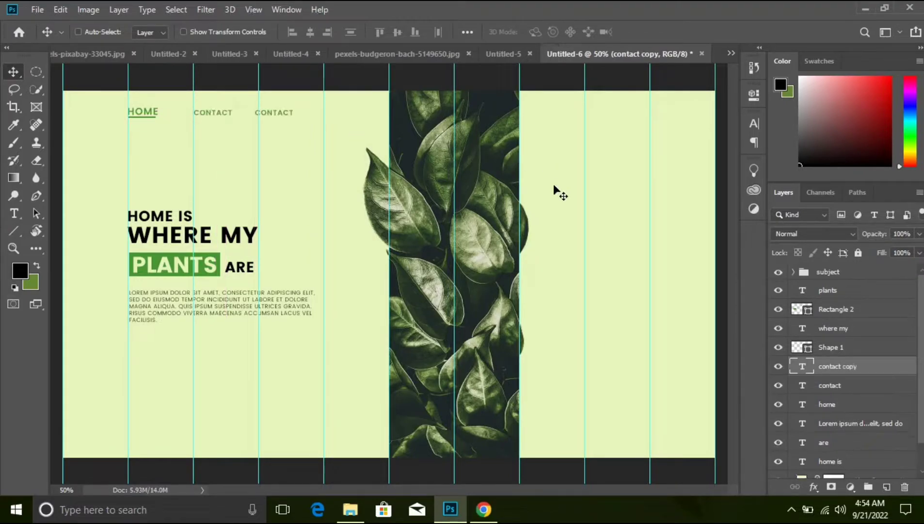
{"action": "double_click", "coordinate": [803, 367]}
{"action": "type", "text": "ABOU"}
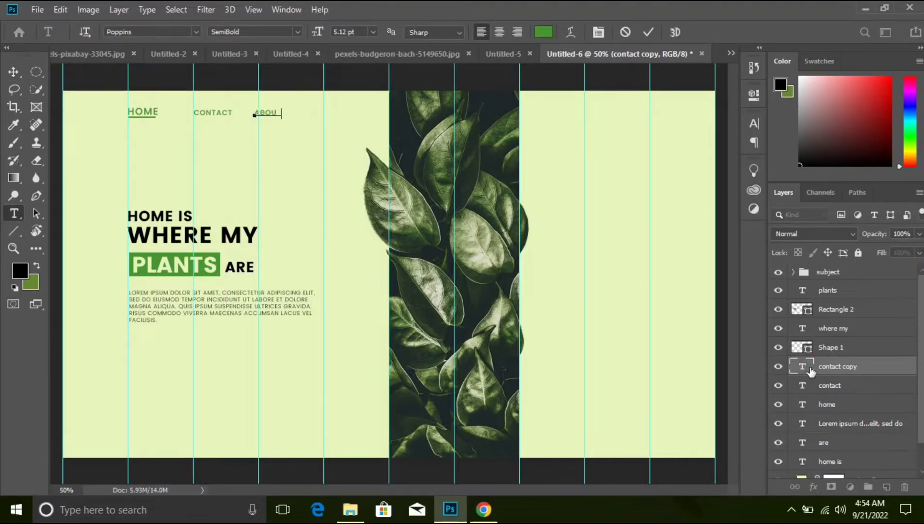
{"action": "key", "text": "ctrl+Return"}
{"action": "key", "text": "v"}
{"action": "key", "text": "shift+Right"}
{"action": "key", "text": "shift+Right"}
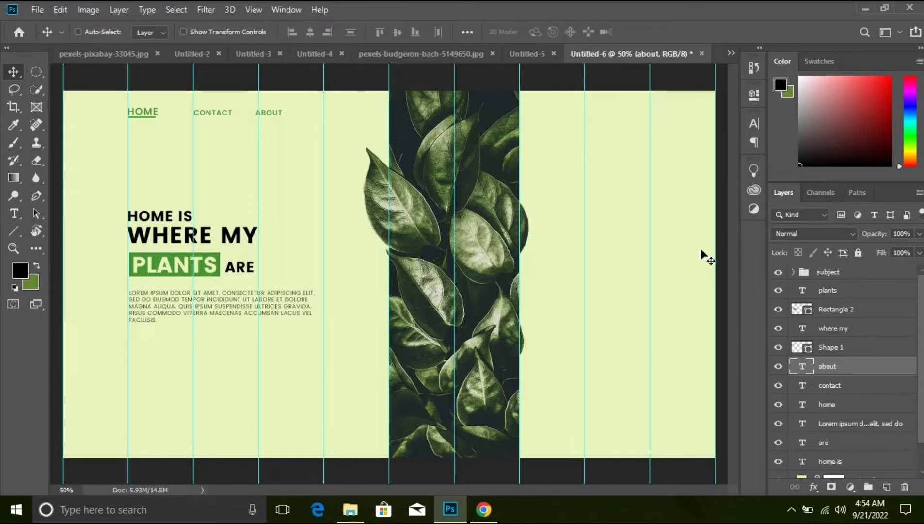
- Set the color of both the "CONTACT" and "ABOUT" texts to black (000000)
{"action": "left_click", "coordinate": [851, 390], "text": "shift"}
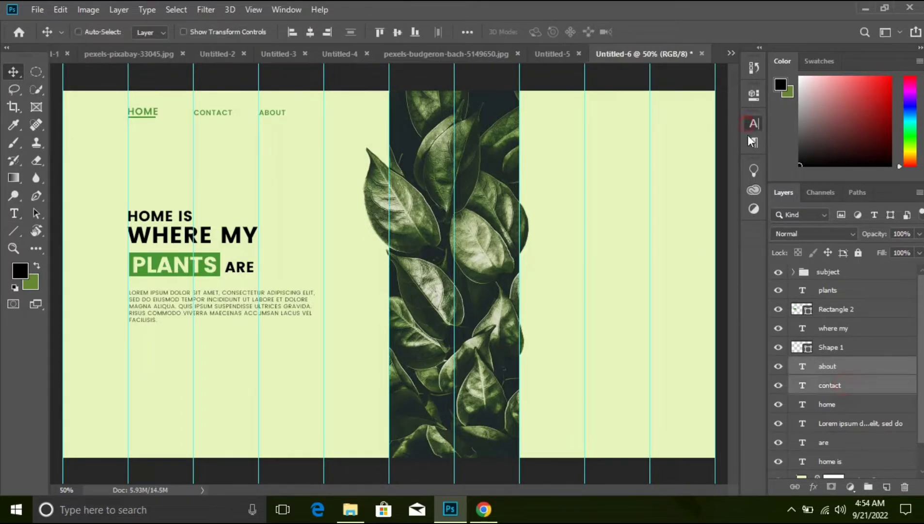
{"action": "left_click", "coordinate": [754, 123]}
{"action": "left_click", "coordinate": [713, 201]}
{"action": "left_click", "coordinate": [468, 272]}
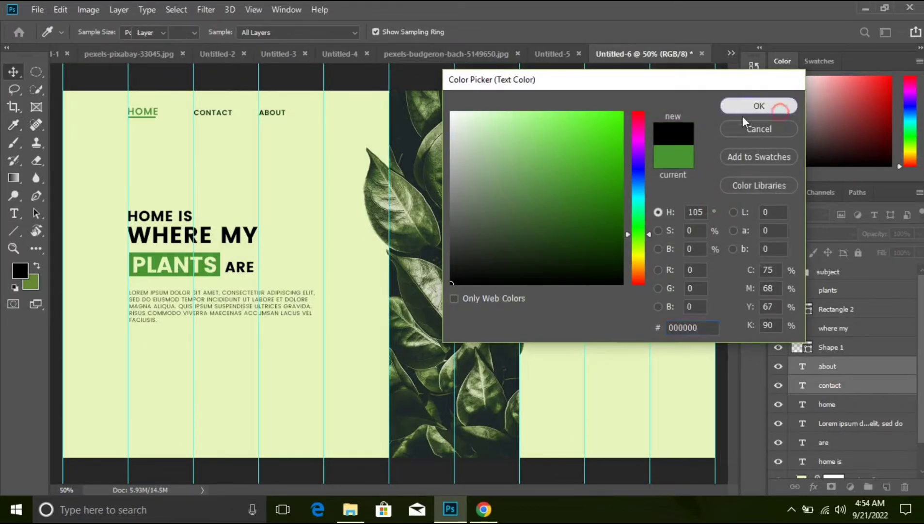
{"action": "left_click", "coordinate": [759, 106]}
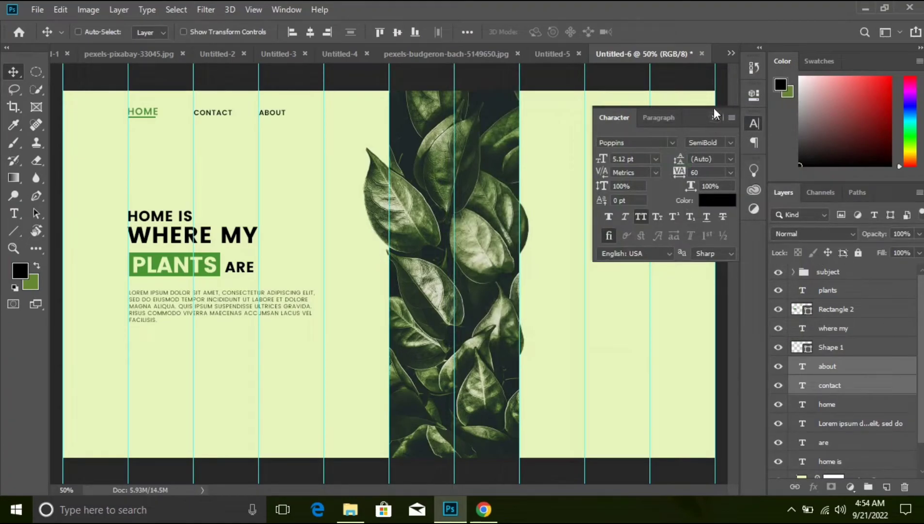
{"action": "left_click", "coordinate": [714, 109]}
- Select the contact layer and configure the Rectangle tool with no fill and a 2 px green stroke
{"action": "left_click", "coordinate": [861, 391]}
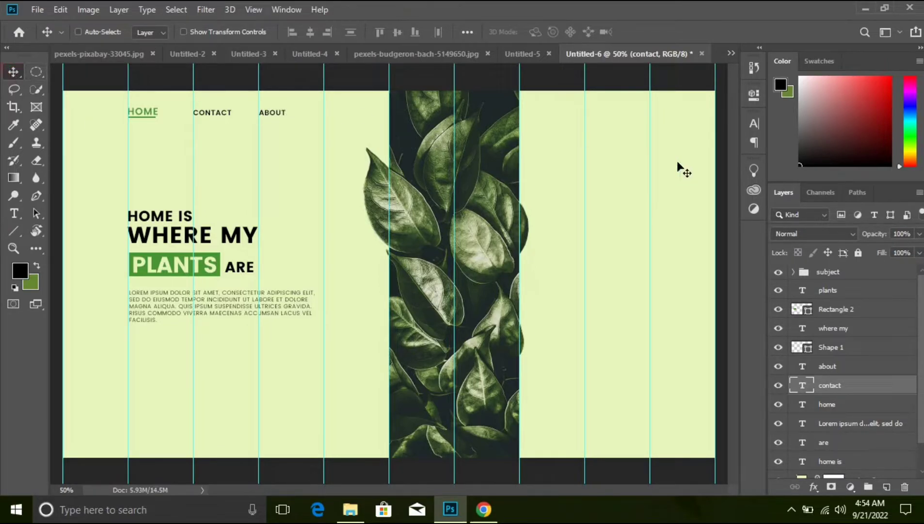
{"action": "left_click", "coordinate": [9, 231]}
{"action": "left_click", "coordinate": [73, 228]}
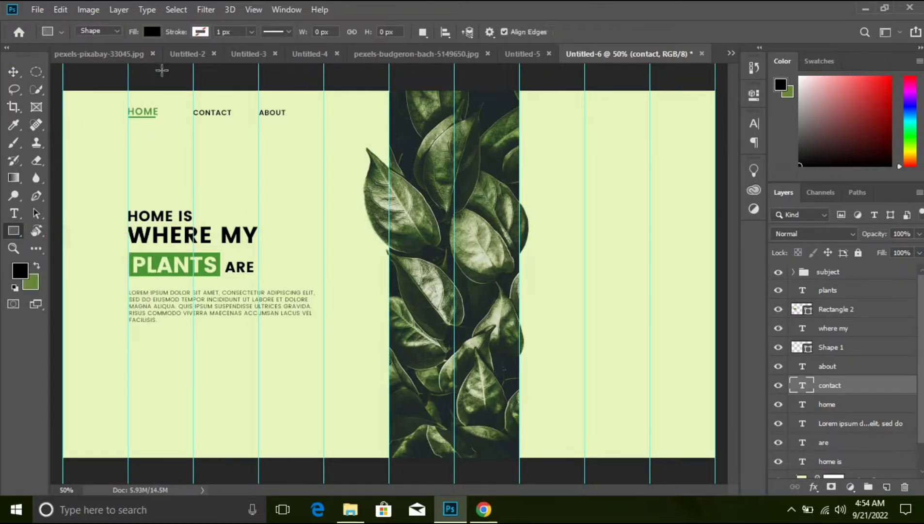
{"action": "left_click", "coordinate": [152, 31]}
{"action": "left_click", "coordinate": [94, 58]}
{"action": "left_click", "coordinate": [200, 31]}
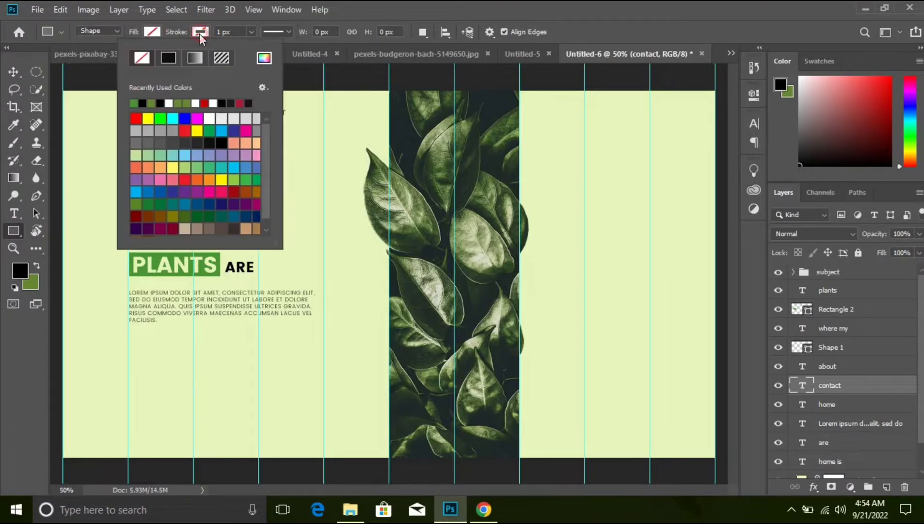
{"action": "left_click", "coordinate": [143, 103]}
{"action": "left_click", "coordinate": [430, 6]}
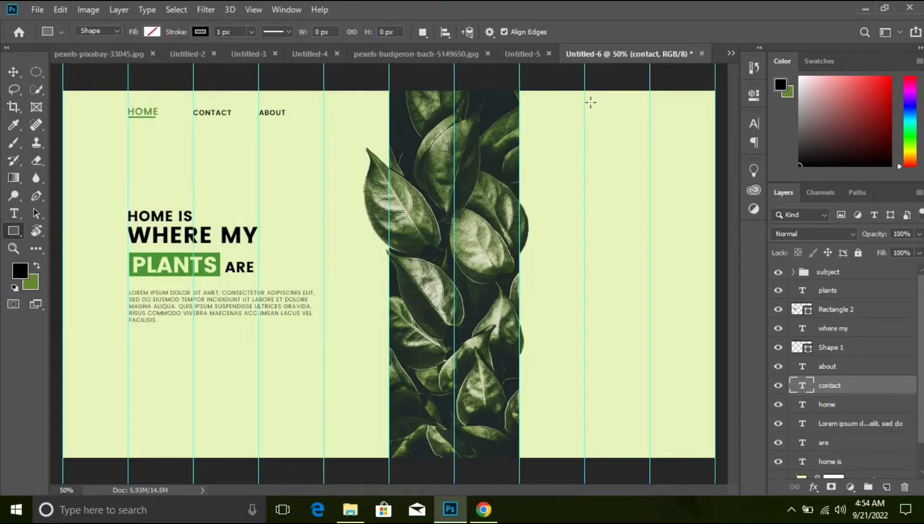
{"action": "left_click", "coordinate": [201, 32]}
{"action": "left_click", "coordinate": [145, 103]}
{"action": "left_click", "coordinate": [462, 4]}
{"action": "left_click", "coordinate": [226, 32]}
- Draw a search bar outline about 158 by 34 px near the canvas's top edge, starting at the ninth guide, with fully rounded ends
{"action": "left_click_drag", "start_coordinate": [585, 105], "coordinate": [638, 115]}
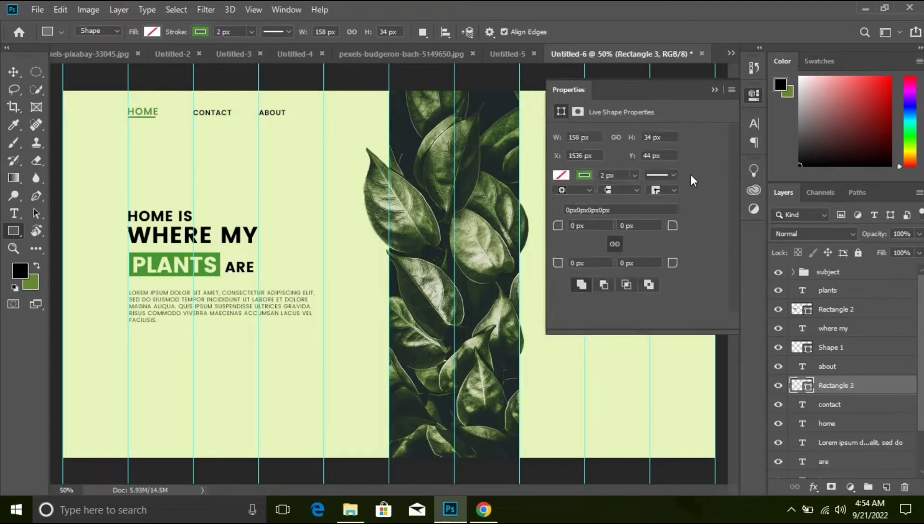
{"action": "left_click", "coordinate": [714, 90]}
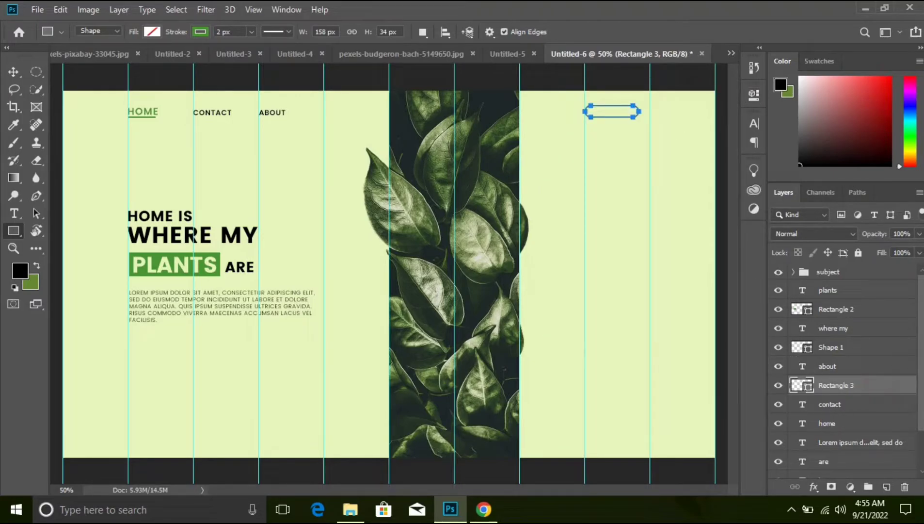
{"action": "left_click", "coordinate": [909, 388]}
- Place the magnifying-glass image from the elements folder in File Explorer into the document and shrink it to icon size
{"action": "key", "text": "ctrl+plus"}
{"action": "key", "text": "ctrl+plus"}
{"action": "left_click_drag", "start_coordinate": [584, 97], "coordinate": [264, 287]}
{"action": "left_click_drag", "start_coordinate": [533, 117], "coordinate": [517, 201]}
{"action": "left_click", "coordinate": [350, 510]}
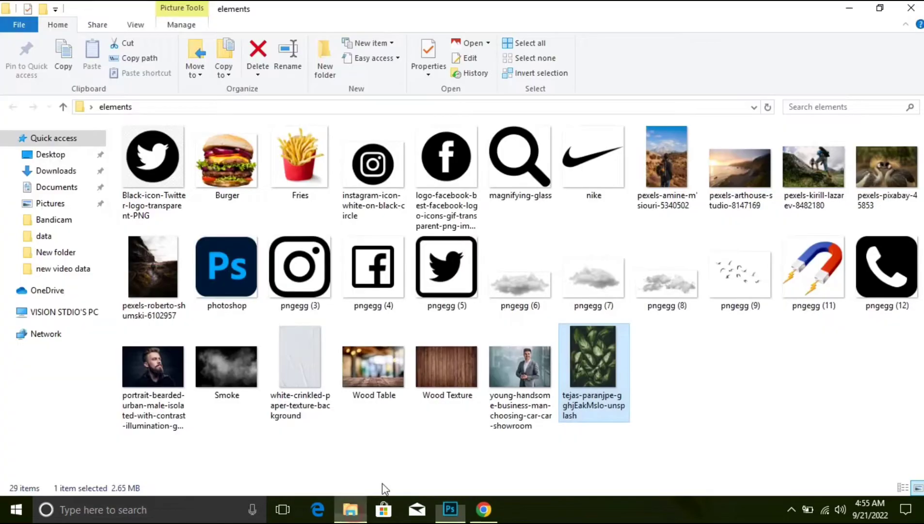
{"action": "left_click_drag", "start_coordinate": [520, 160], "coordinate": [502, 252]}
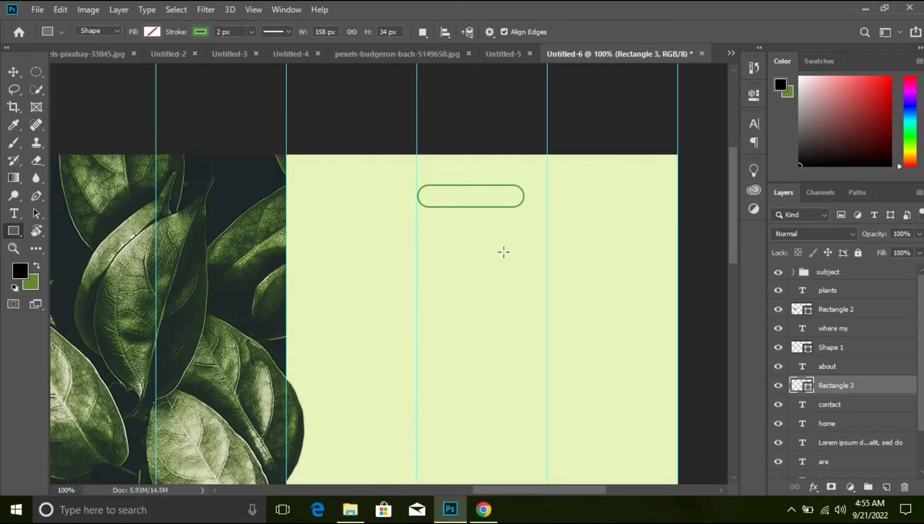
{"action": "left_click_drag", "start_coordinate": [500, 185], "coordinate": [348, 294]}
{"action": "key", "text": "u"}
{"action": "key", "text": "Return"}
- Move the magnifying glass icon inside the left end of the rounded search bar
{"action": "left_click", "coordinate": [15, 71]}
{"action": "left_click_drag", "start_coordinate": [362, 323], "coordinate": [439, 199]}
{"action": "key", "text": "Left"}
{"action": "key", "text": "Left"}
{"action": "key", "text": "Left"}
{"action": "key", "text": "Left"}
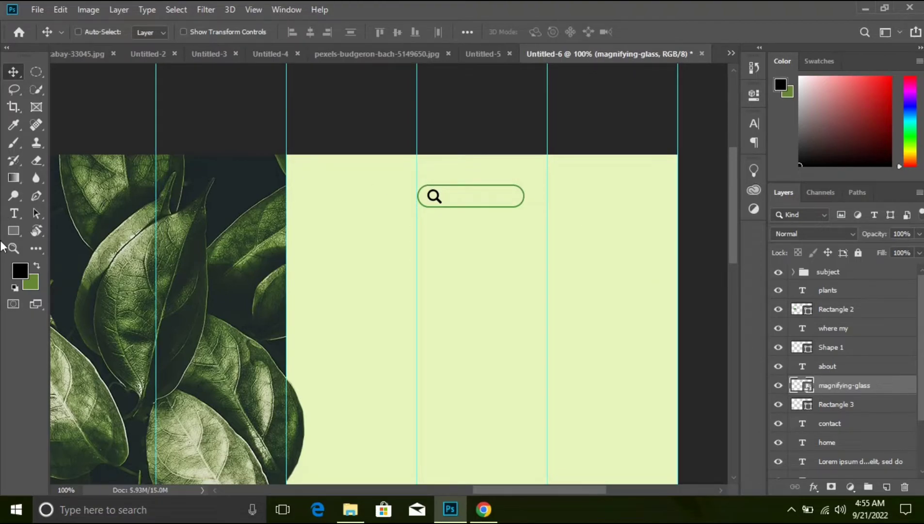
- Add the black text "LOGIN" in 4 pt Poppins SemiBold beside the search bar, near the tenth guide
{"action": "left_click", "coordinate": [13, 214]}
{"action": "type", "text": "LOGIN"}
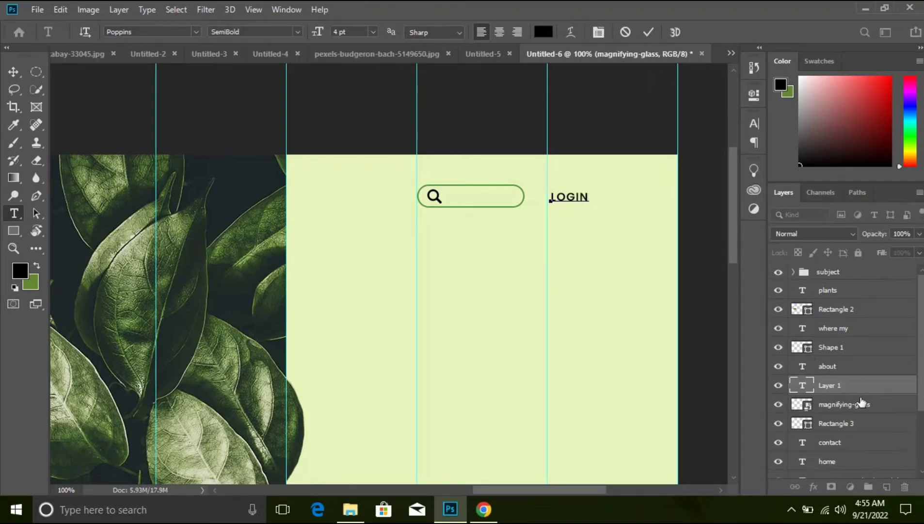
{"action": "left_click", "coordinate": [869, 388]}
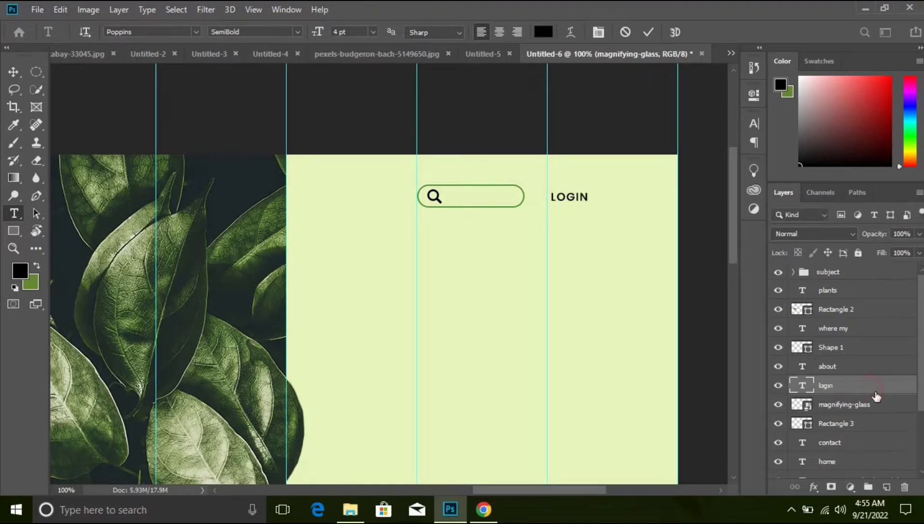
- Nudge the "LOGIN" text slightly up and left until it starts at the tenth guide
{"action": "left_click", "coordinate": [12, 70]}
{"action": "key", "text": "Up"}
{"action": "key", "text": "Up"}
{"action": "key", "text": "Up"}
{"action": "key", "text": "Up"}
{"action": "key", "text": "Left"}
{"action": "key", "text": "Left"}
{"action": "key", "text": "Left"}
{"action": "key", "text": "Left"}
{"action": "key", "text": "Left"}
{"action": "key", "text": "Left"}
{"action": "key", "text": "Left"}
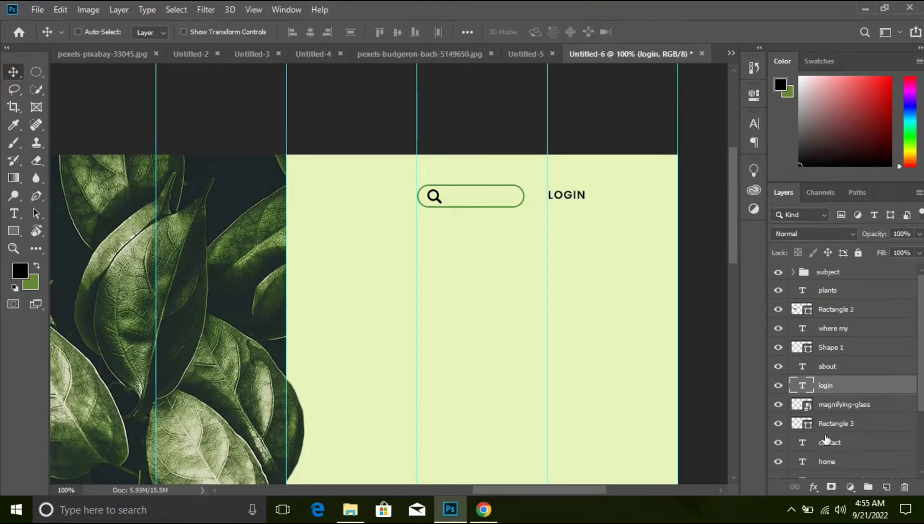
- Add the text "MY PLANTS" in 4 pt Poppins SemiBold above the "HOME IS" headline, starting at the second guide
{"action": "key", "text": "ctrl+minus"}
{"action": "key", "text": "ctrl+minus"}
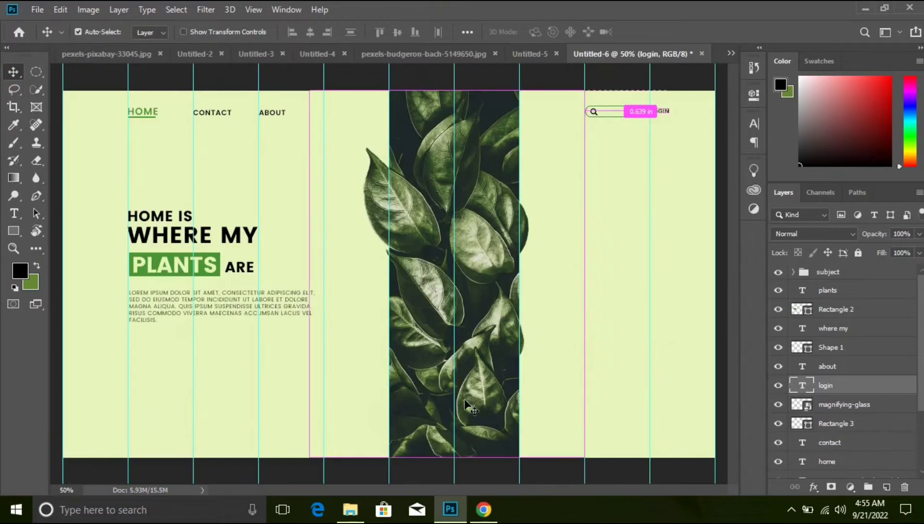
{"action": "left_click", "coordinate": [14, 213]}
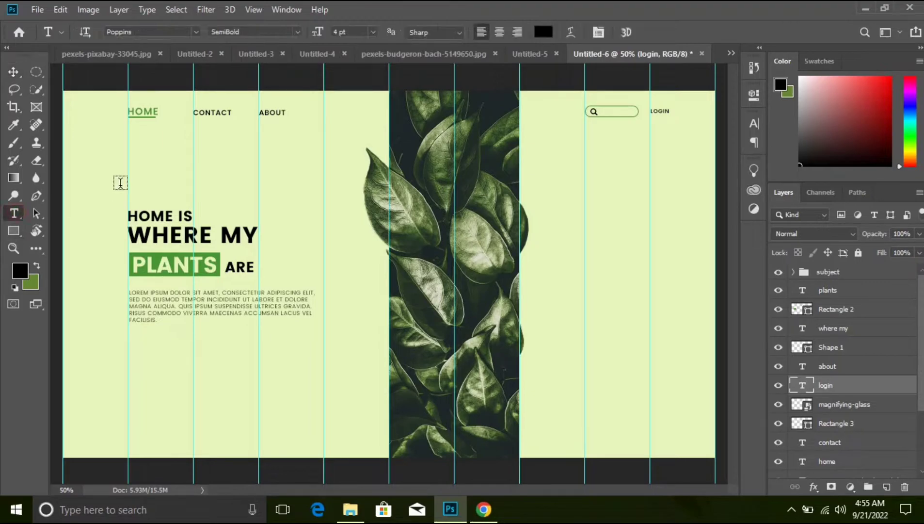
{"action": "left_click", "coordinate": [128, 180]}
{"action": "type", "text": "my"}
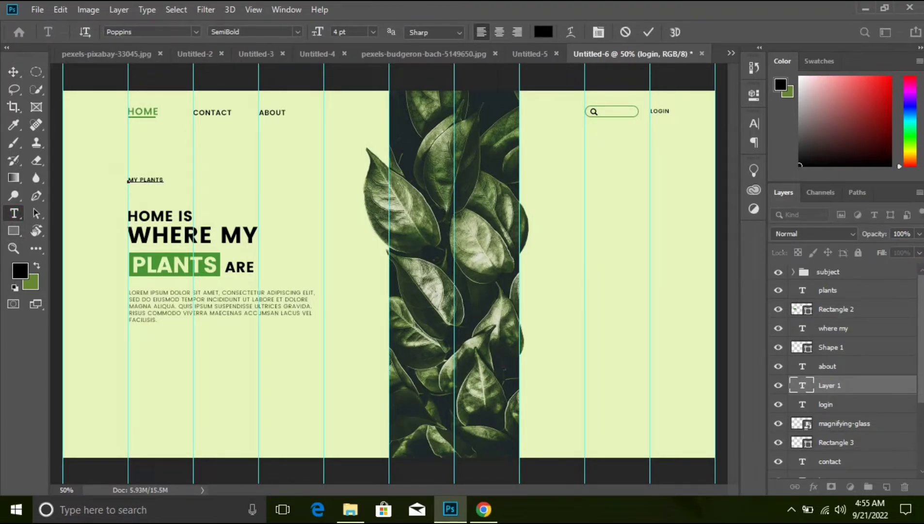
{"action": "key", "text": "ctrl+Return"}
- Recolor the "MY PLANTS" text with the green sampled from the box behind "PLANTS"
{"action": "left_click", "coordinate": [754, 123]}
{"action": "left_click", "coordinate": [710, 201]}
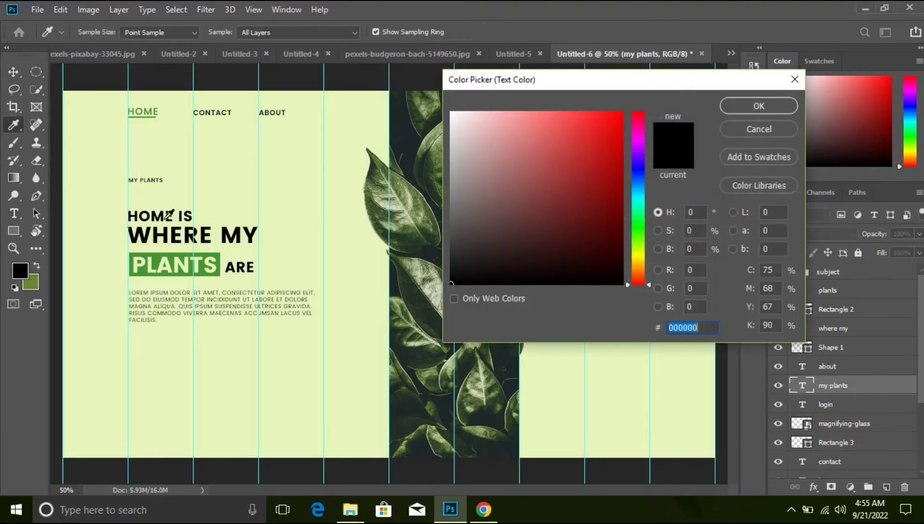
{"action": "left_click", "coordinate": [176, 253]}
{"action": "left_click", "coordinate": [749, 109]}
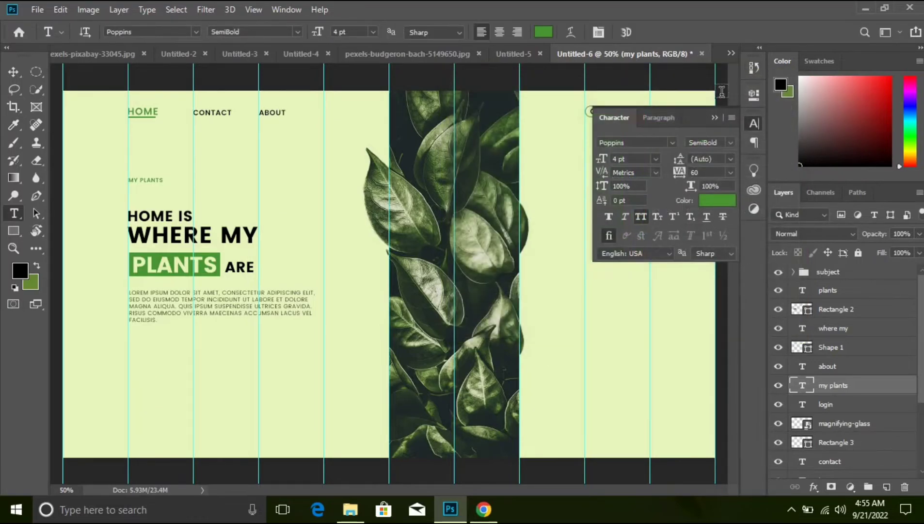
{"action": "left_click", "coordinate": [715, 117]}
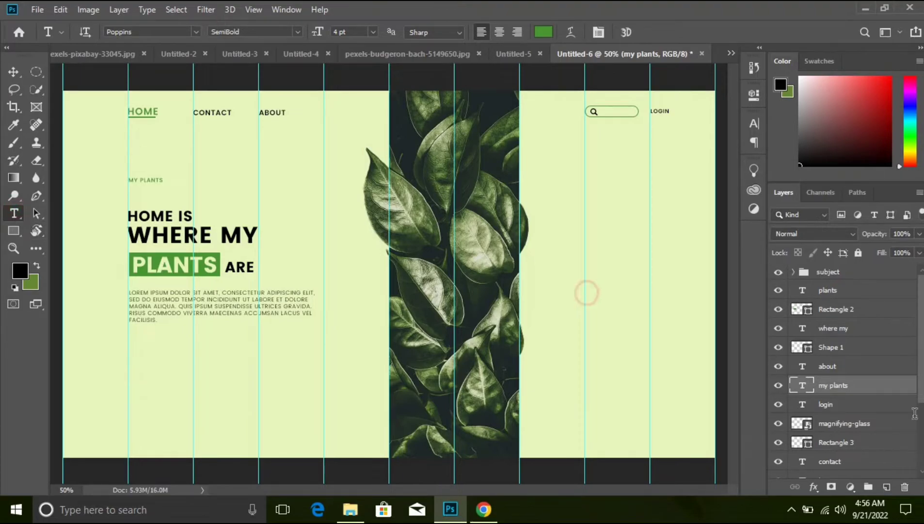
- Add the green text "SILVER" in 4 pt Poppins SemiBold at the ninth guide, right of the leaf strip
{"action": "left_click", "coordinate": [587, 290]}
{"action": "type", "text": "silv"}
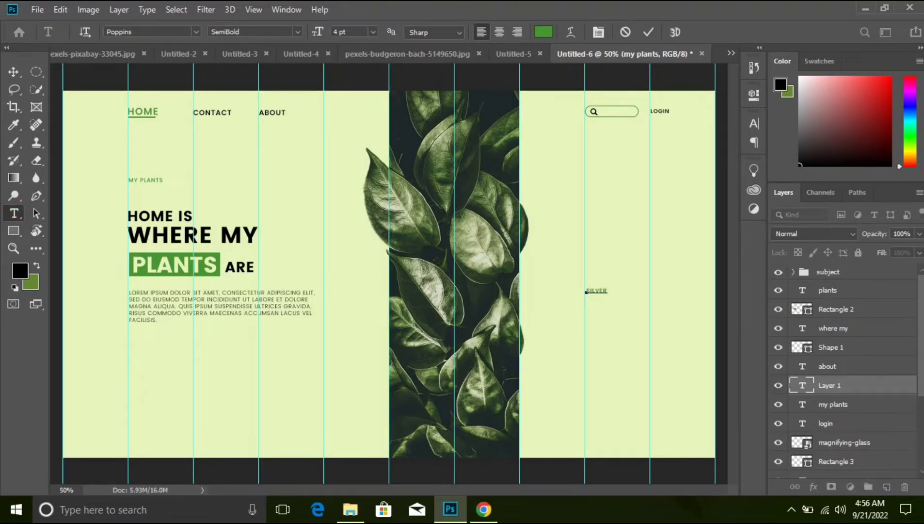
{"action": "left_click", "coordinate": [804, 384]}
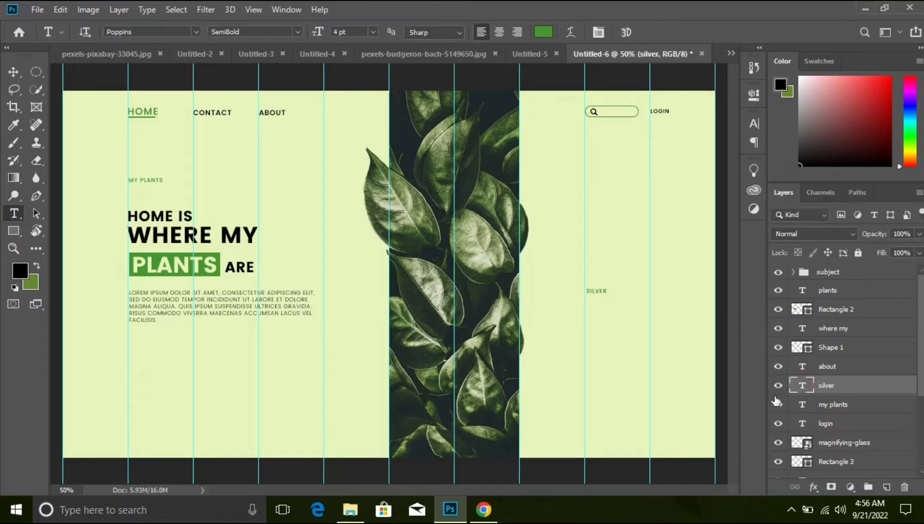
- Enlarge the "SILVER" text to about 13 pt and set its tracking to 0
{"action": "key", "text": "ctrl+t"}
{"action": "left_click_drag", "start_coordinate": [609, 286], "coordinate": [652, 280]}
{"action": "key", "text": "Return"}
{"action": "left_click", "coordinate": [755, 123]}
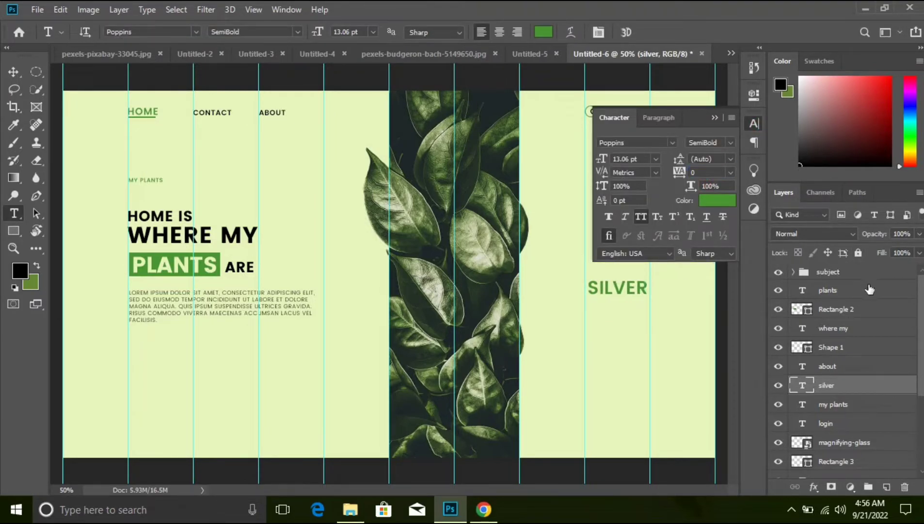
{"action": "left_click", "coordinate": [717, 118]}
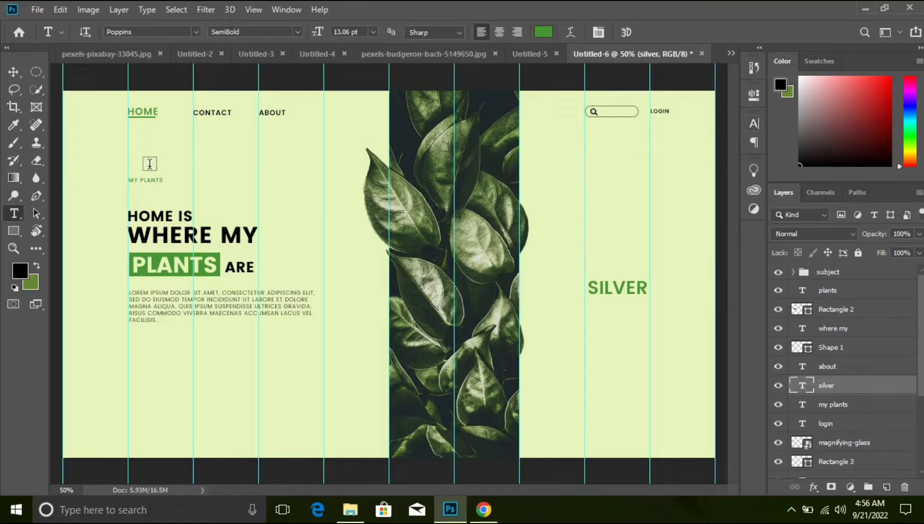
- Duplicate the "SILVER" text directly below itself and change the copy to "POTHOS"
{"action": "left_click", "coordinate": [13, 71]}
{"action": "left_click_drag", "start_coordinate": [577, 306], "coordinate": [611, 312]}
{"action": "double_click", "coordinate": [801, 386]}
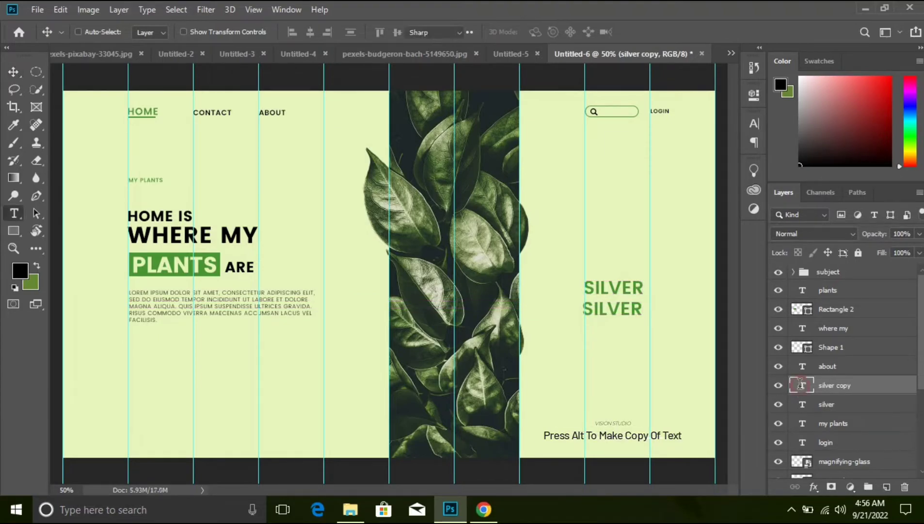
{"action": "type", "text": "POTHOS"}
{"action": "key", "text": "ctrl+Return"}
{"action": "key", "text": "v"}
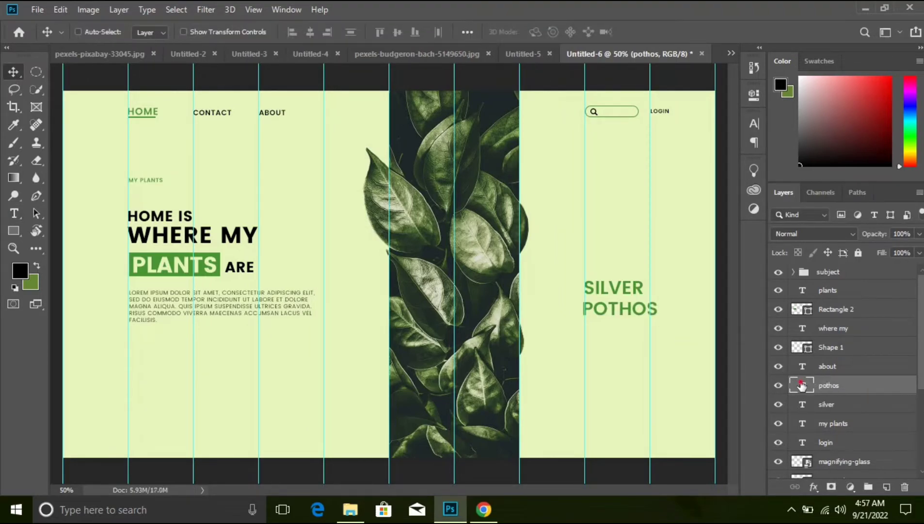
- Change the "POTHOS" text color to black
{"action": "left_click", "coordinate": [750, 116]}
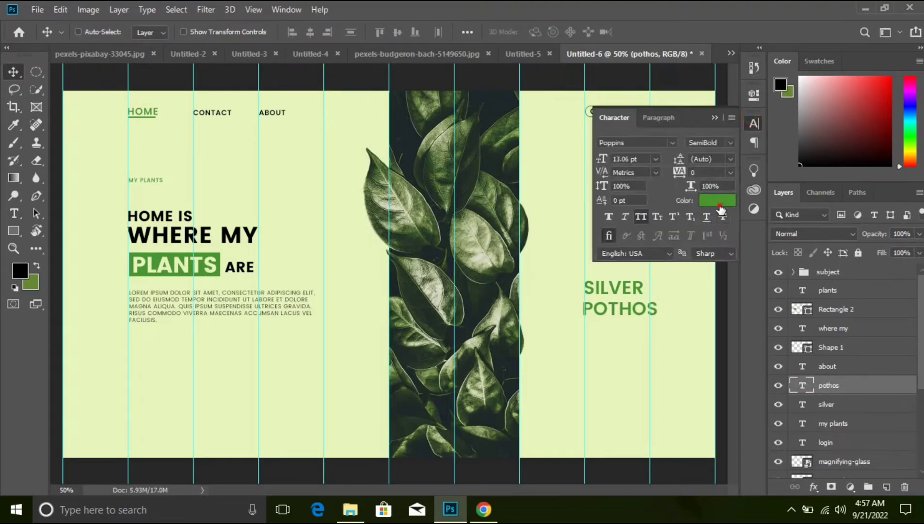
{"action": "left_click", "coordinate": [720, 199]}
{"action": "left_click", "coordinate": [730, 105]}
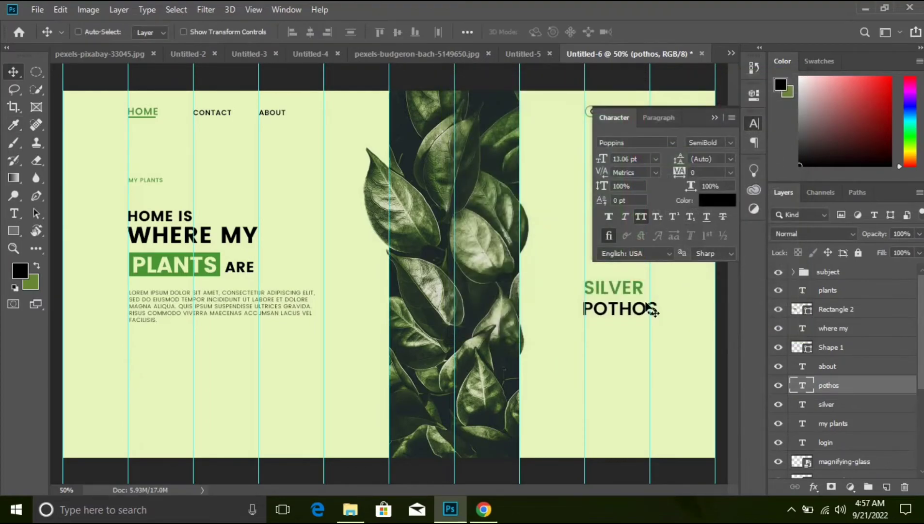
{"action": "left_click", "coordinate": [715, 118]}
- Scale "POTHOS" to about 82% and nudge it left and up, close under "SILVER" and aligned with the ninth guide
{"action": "key", "text": "ctrl+t"}
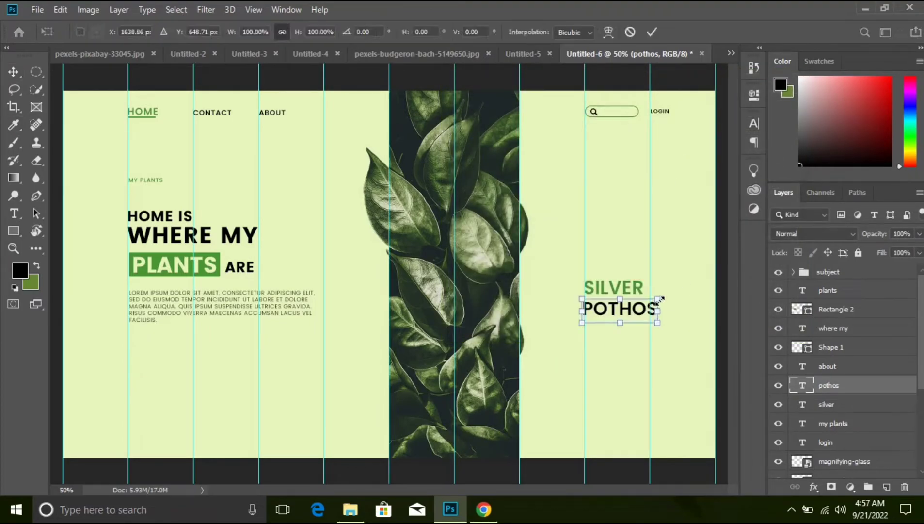
{"action": "left_click_drag", "start_coordinate": [659, 300], "coordinate": [654, 303]}
{"action": "left_click", "coordinate": [839, 384]}
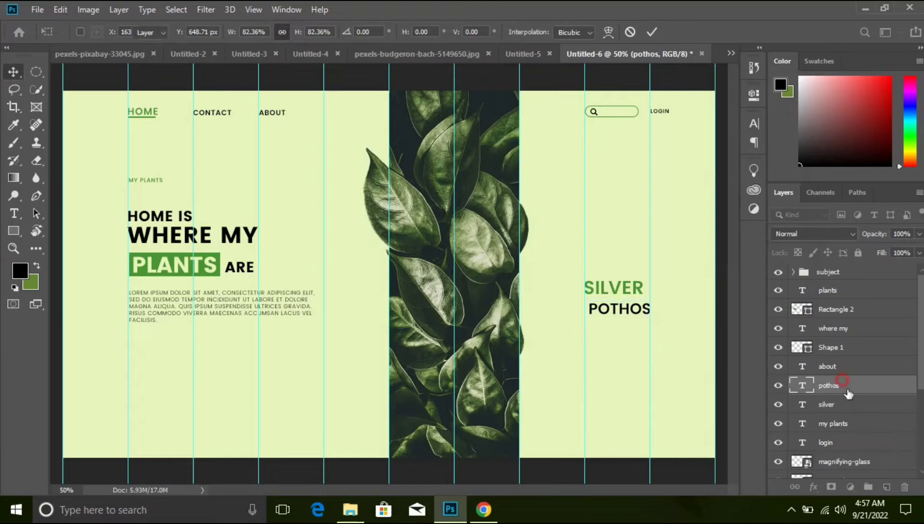
{"action": "key", "text": "Left"}
{"action": "key", "text": "Left"}
{"action": "key", "text": "Left"}
{"action": "key", "text": "Left"}
{"action": "key", "text": "Up"}
{"action": "key", "text": "Up"}
{"action": "key", "text": "Up"}
{"action": "key", "text": "Up"}
{"action": "key", "text": "Up"}
{"action": "key", "text": "Up"}
{"action": "key", "text": "Up"}
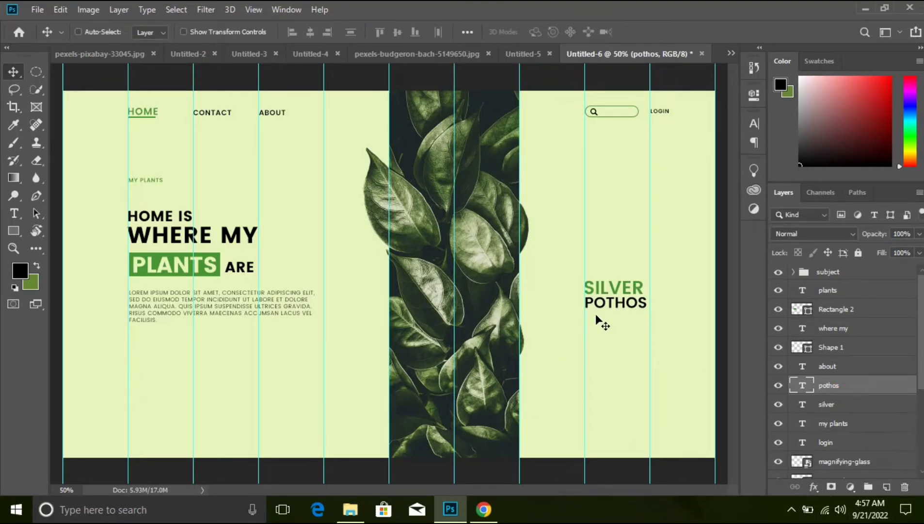
- Add the black 4 pt text "5 COLORS AVAILABLE" just below "POTHOS" at the ninth guide, with tracking 80
{"action": "key", "text": "t"}
{"action": "left_click", "coordinate": [590, 331]}
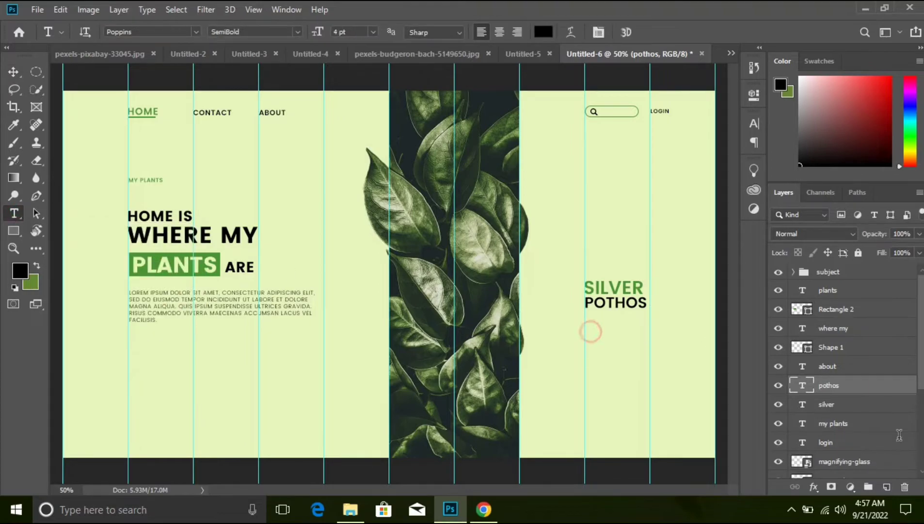
{"action": "left_click", "coordinate": [592, 329]}
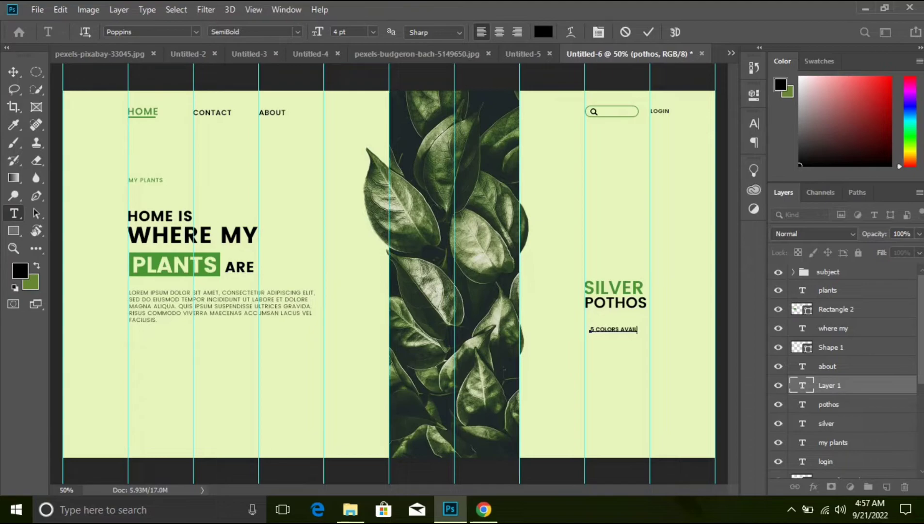
{"action": "left_click", "coordinate": [865, 391]}
{"action": "key", "text": "v"}
{"action": "left_click_drag", "start_coordinate": [131, 178], "coordinate": [131, 167]}
{"action": "left_click", "coordinate": [754, 119]}
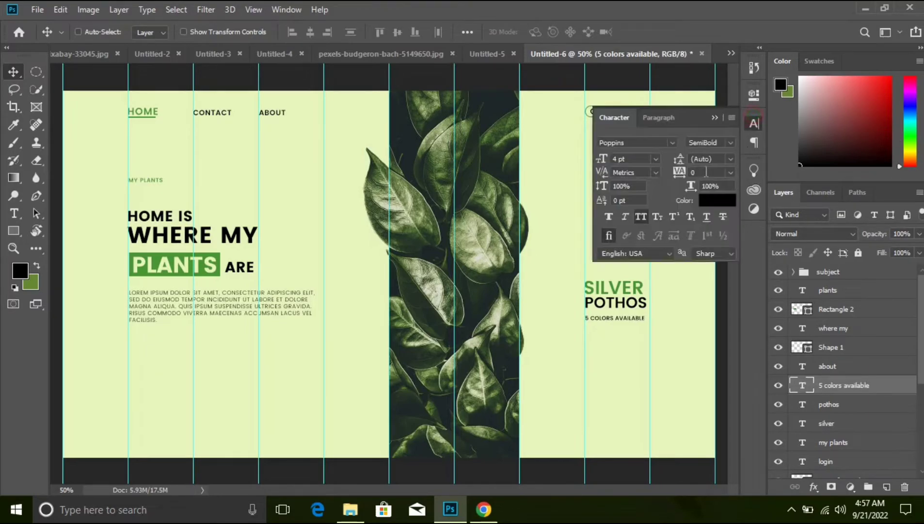
{"action": "left_click_drag", "start_coordinate": [677, 172], "coordinate": [679, 172]}
- Add a lorem ipsum paragraph in 3 pt black Poppins SemiBold below "5 COLORS AVAILABLE", starting at the ninth guide
{"action": "left_click", "coordinate": [14, 195]}
{"action": "left_click", "coordinate": [14, 214]}
{"action": "left_click_drag", "start_coordinate": [585, 340], "coordinate": [689, 386]}
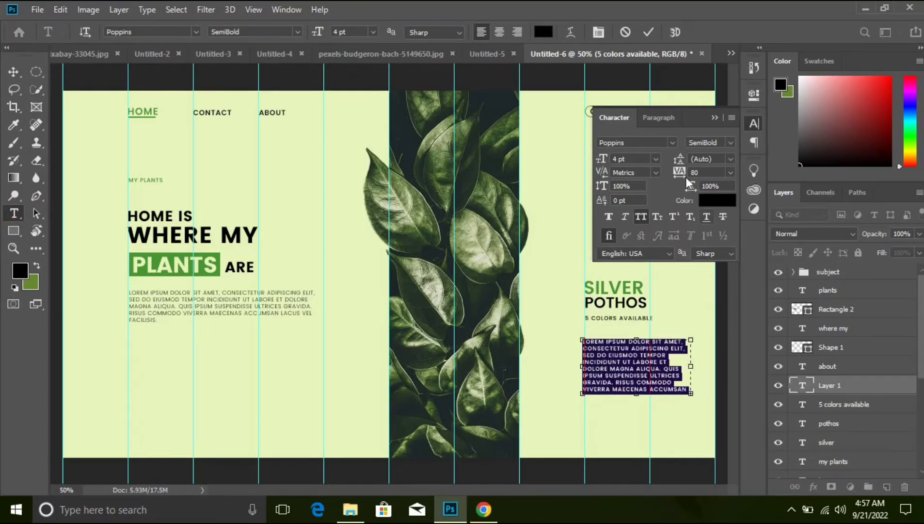
{"action": "type", "text": "3"}
{"action": "left_click", "coordinate": [883, 385]}
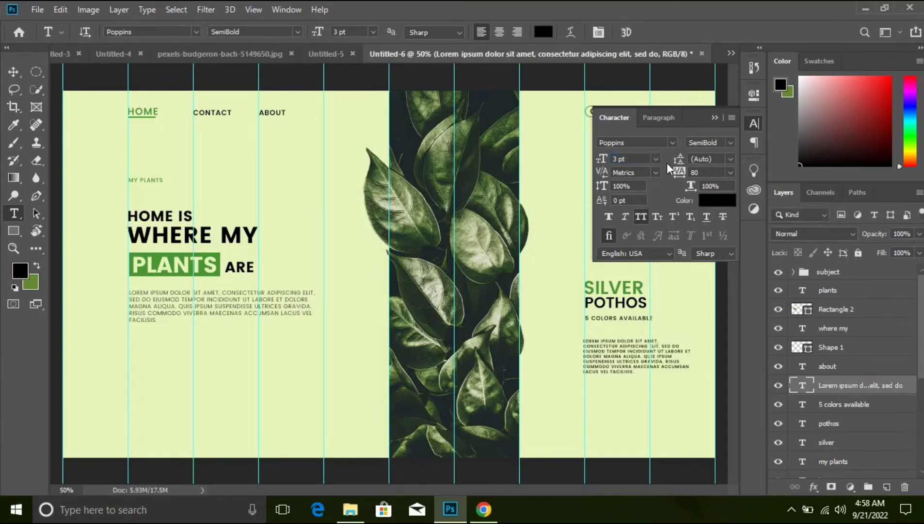
{"action": "left_click", "coordinate": [714, 118]}
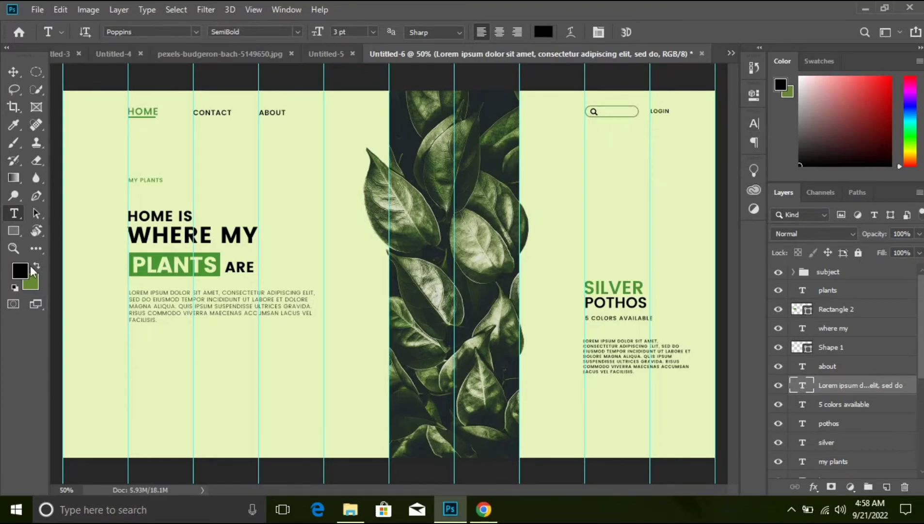
- Draw a 52 px circle at the second guide below the headline paragraph, with the banner's green fill and no stroke
{"action": "right_click", "coordinate": [14, 231]}
{"action": "left_click", "coordinate": [73, 255]}
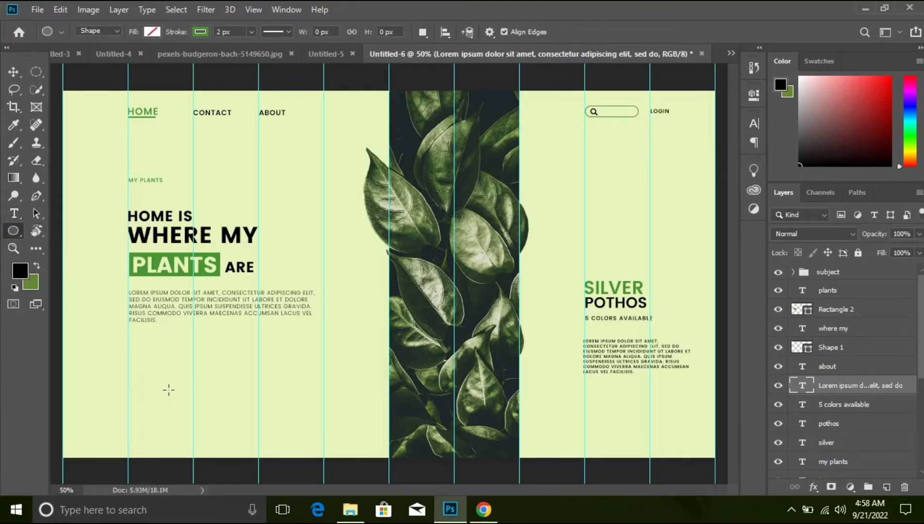
{"action": "left_click_drag", "start_coordinate": [129, 395], "coordinate": [156, 413]}
{"action": "left_click", "coordinate": [562, 198]}
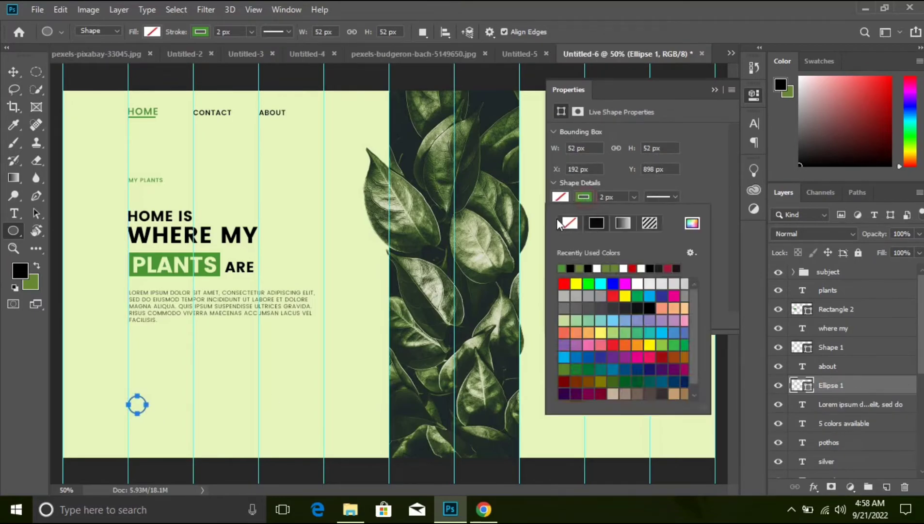
{"action": "left_click", "coordinate": [570, 224]}
{"action": "left_click", "coordinate": [560, 197]}
{"action": "left_click", "coordinate": [561, 269]}
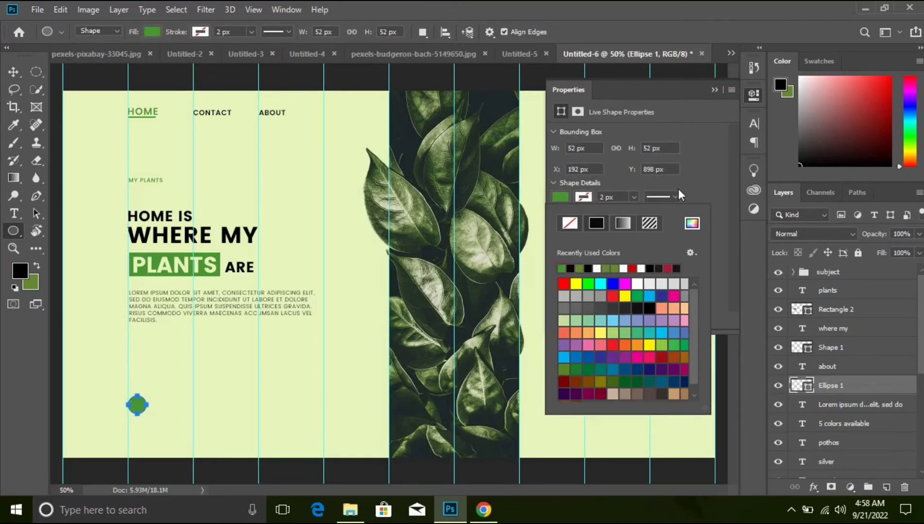
{"action": "left_click", "coordinate": [715, 89]}
- Draw a chevron arrow custom shape about 37 by 40 px above the green circle and fill it with black 000000
{"action": "right_click", "coordinate": [14, 231]}
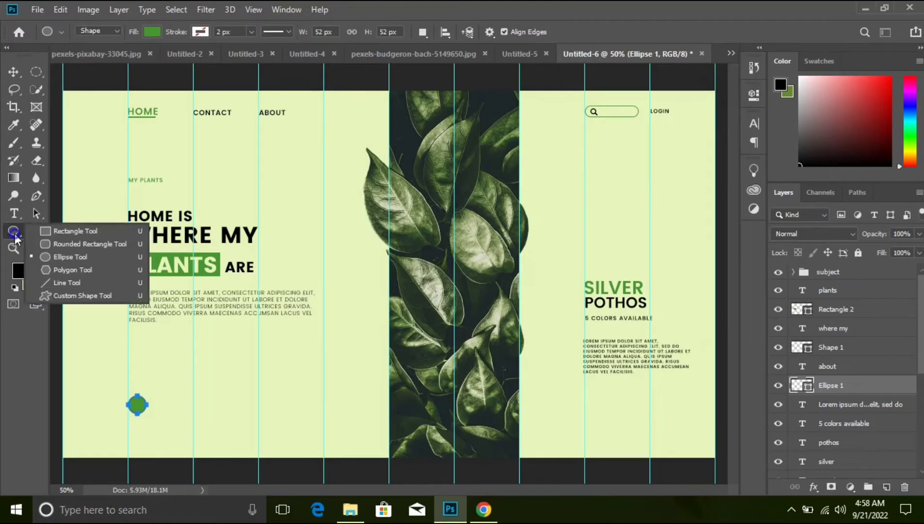
{"action": "left_click", "coordinate": [78, 296]}
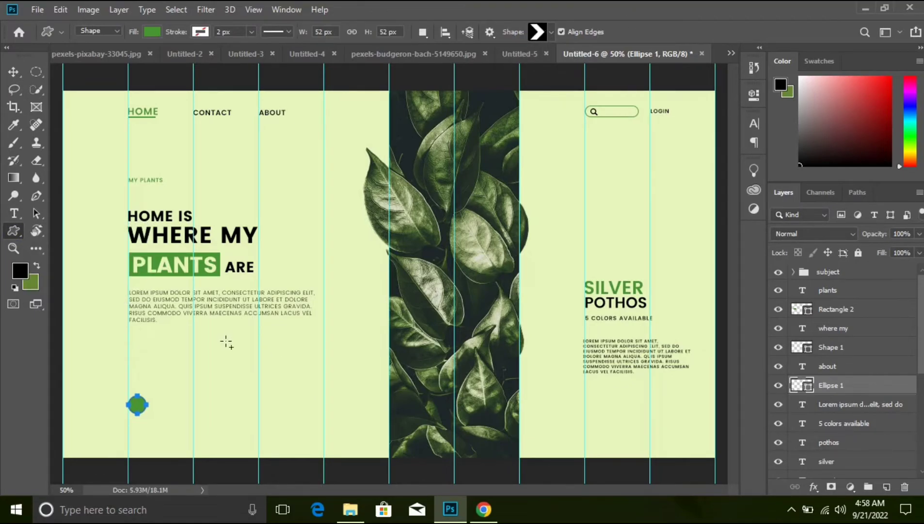
{"action": "left_click_drag", "start_coordinate": [214, 355], "coordinate": [232, 373]}
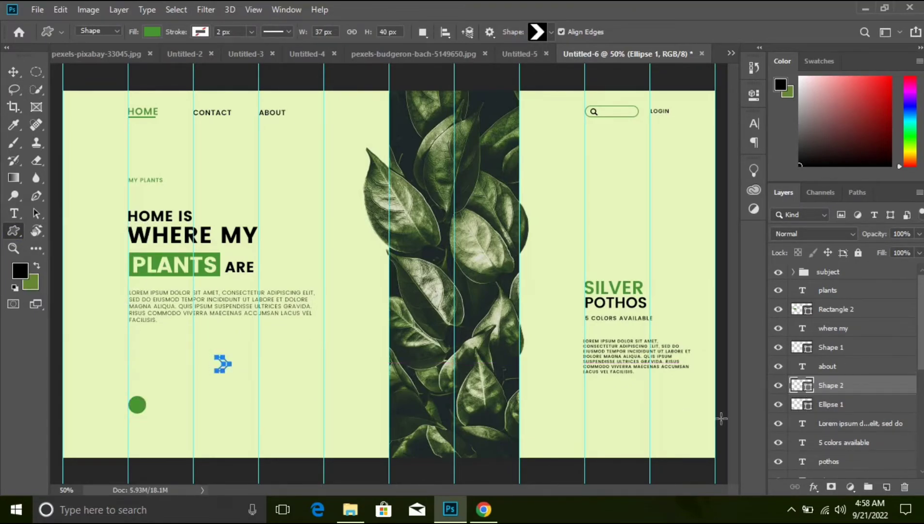
{"action": "double_click", "coordinate": [803, 386]}
{"action": "type", "text": "000000"}
{"action": "left_click", "coordinate": [766, 107]}
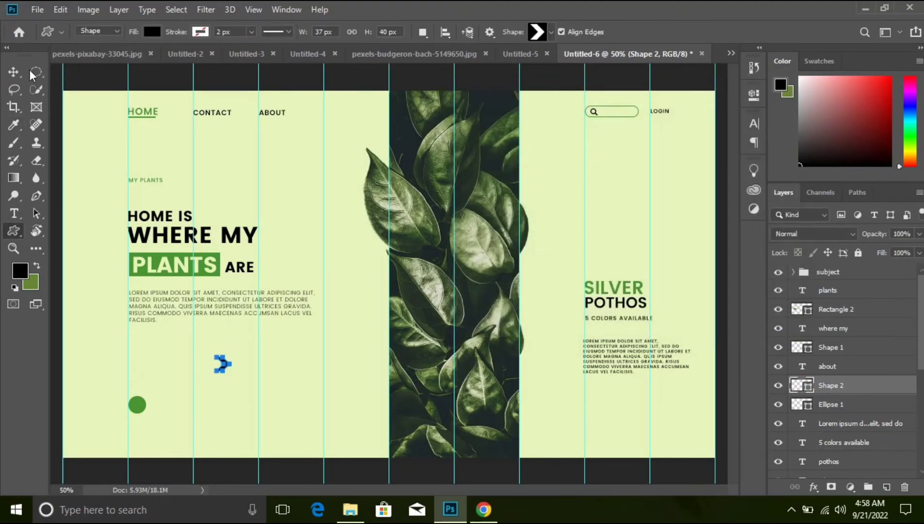
- Move the chevron onto the green circle and shrink it to about 28 by 31 px so it fits inside
{"action": "key", "text": "v"}
{"action": "left_click_drag", "start_coordinate": [238, 377], "coordinate": [141, 411]}
{"action": "key", "text": "ctrl+t"}
{"action": "key", "text": "ctrl+plus"}
{"action": "key", "text": "ctrl+plus"}
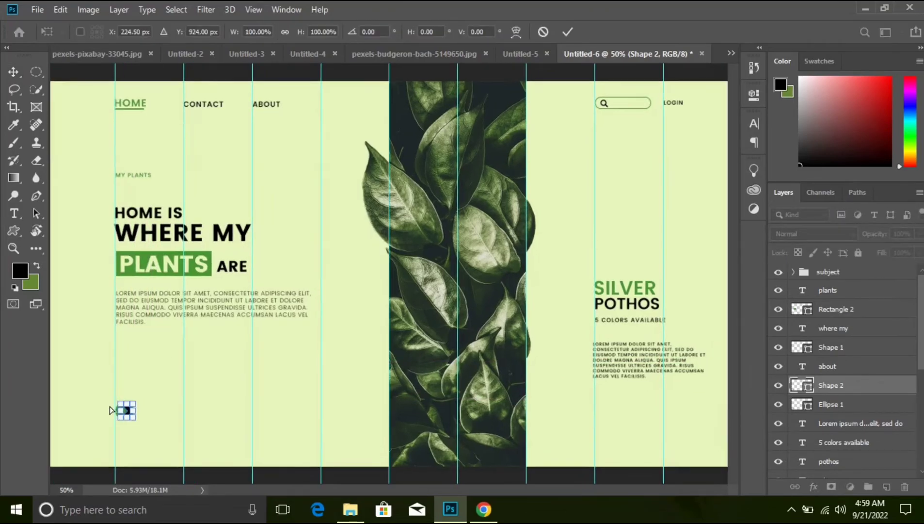
{"action": "left_click_drag", "start_coordinate": [146, 371], "coordinate": [488, 211]}
{"action": "left_click_drag", "start_coordinate": [214, 374], "coordinate": [537, 174]}
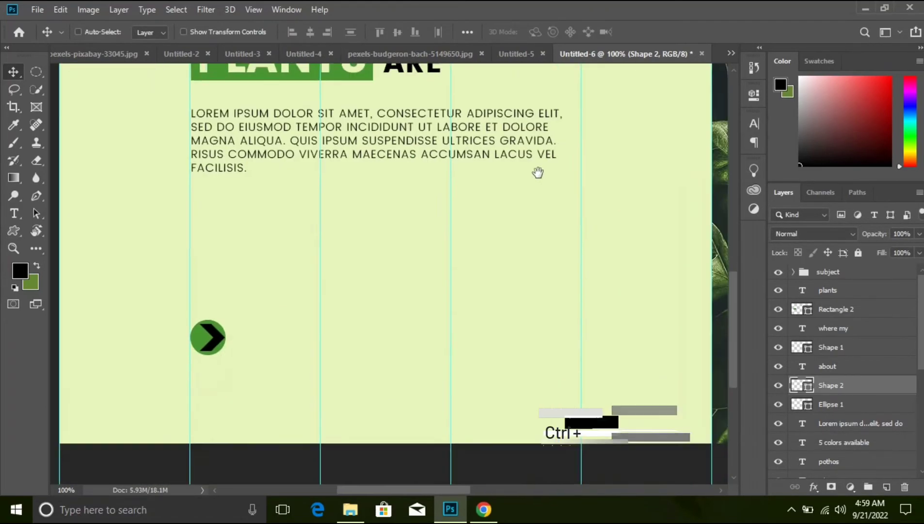
{"action": "left_click_drag", "start_coordinate": [210, 407], "coordinate": [350, 394]}
{"action": "key", "text": "ctrl+t"}
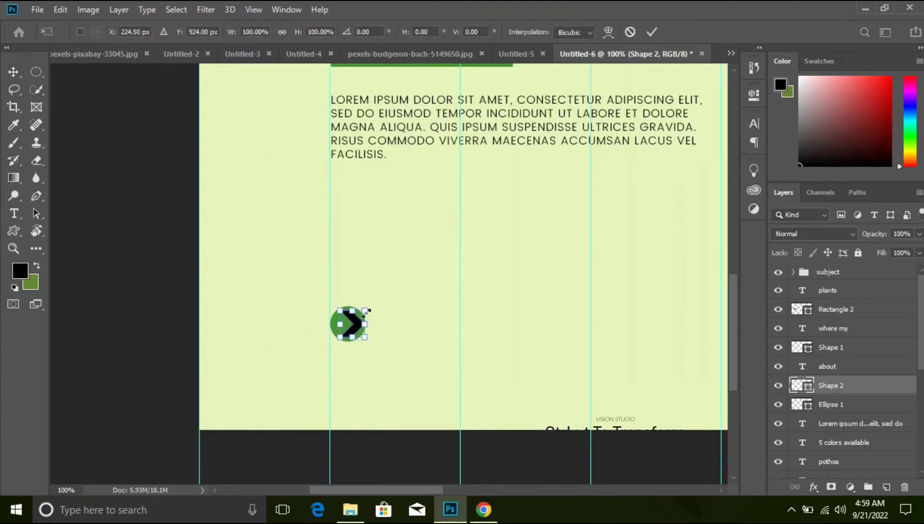
{"action": "mouse_move", "coordinate": [364, 308]}
{"action": "left_mouse_down"}
{"action": "mouse_move", "coordinate": [358, 316]}
{"action": "mouse_move", "coordinate": [363, 309]}
{"action": "left_mouse_up"}
{"action": "key", "text": "Return"}
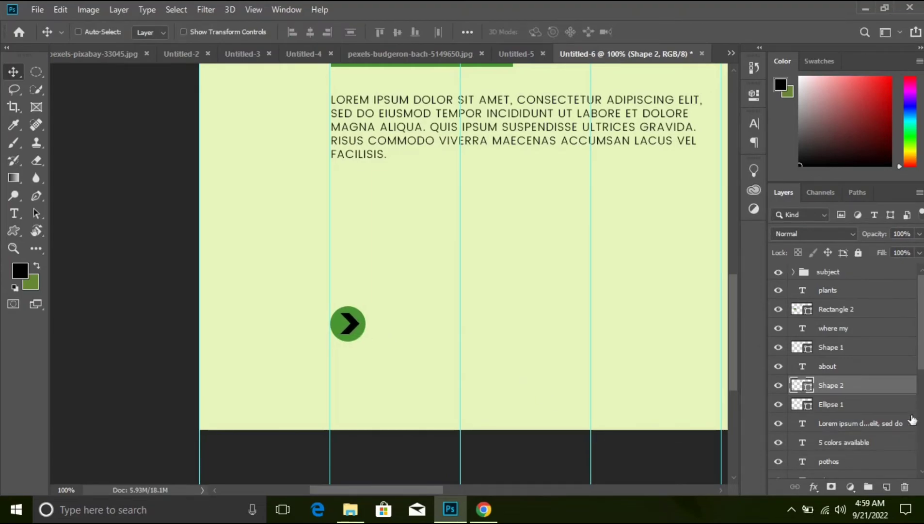
- Align the chevron and the green circle on their horizontal and vertical centers
{"action": "left_click", "coordinate": [863, 405], "text": "ctrl"}
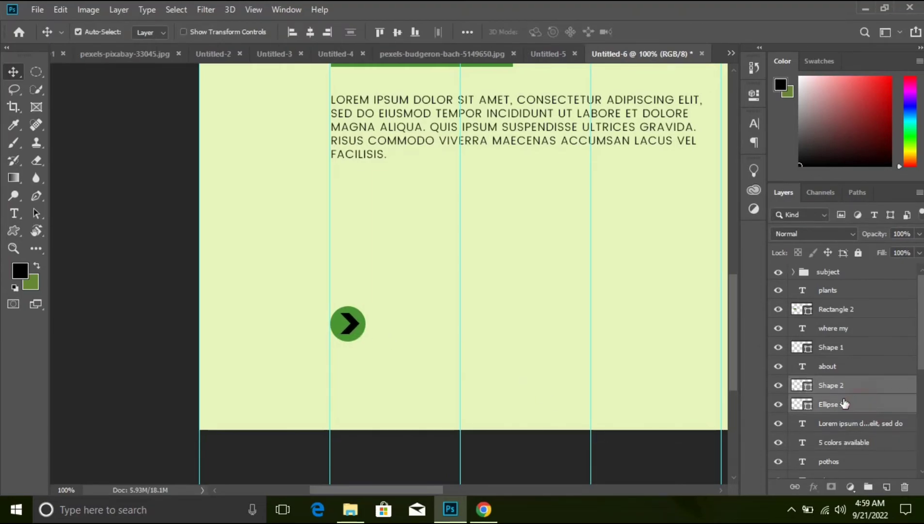
{"action": "left_click", "coordinate": [310, 33]}
{"action": "left_click", "coordinate": [404, 36]}
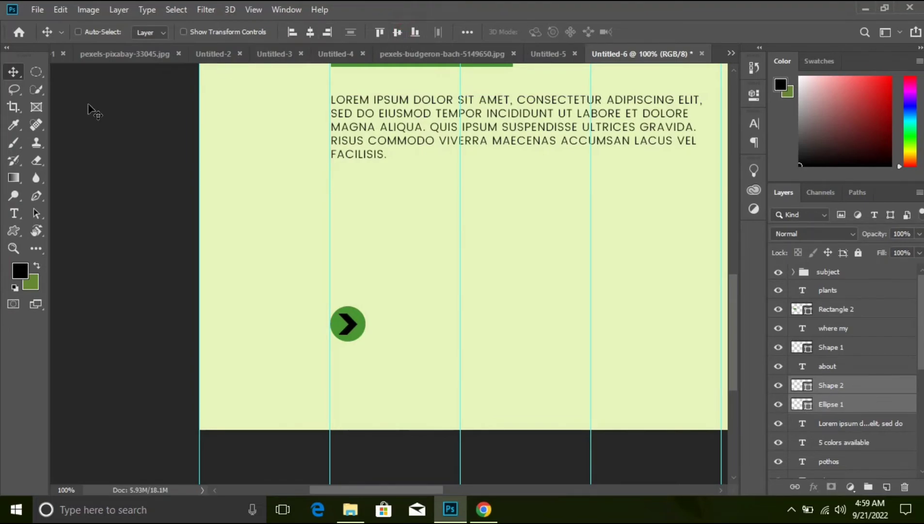
- Recolor the chevron inside the green circle with the banner's light green background color e6f4bb
{"action": "left_click", "coordinate": [858, 391]}
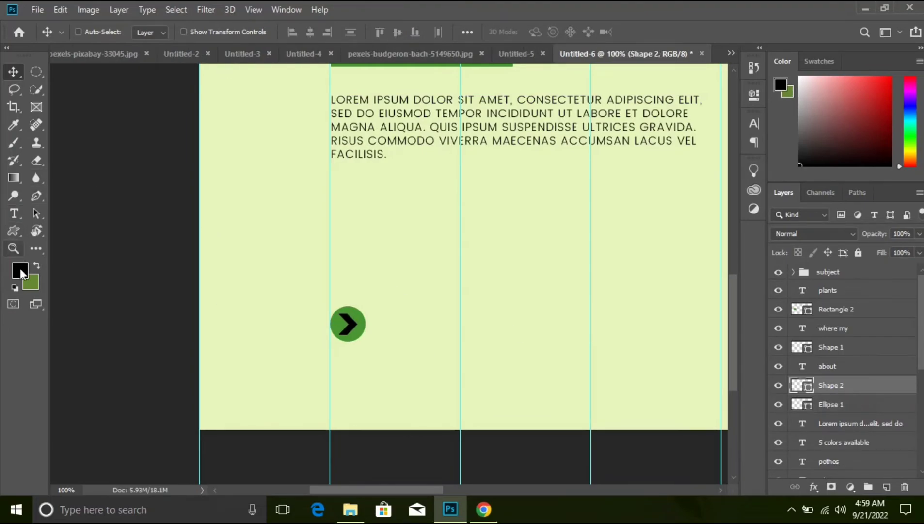
{"action": "left_click", "coordinate": [14, 230]}
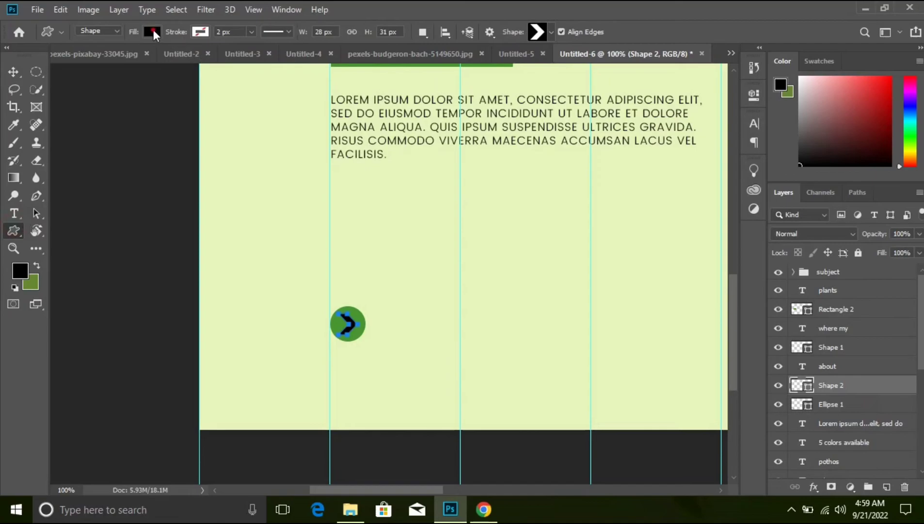
{"action": "left_click", "coordinate": [152, 32]}
{"action": "left_click", "coordinate": [215, 63]}
{"action": "left_click", "coordinate": [400, 211]}
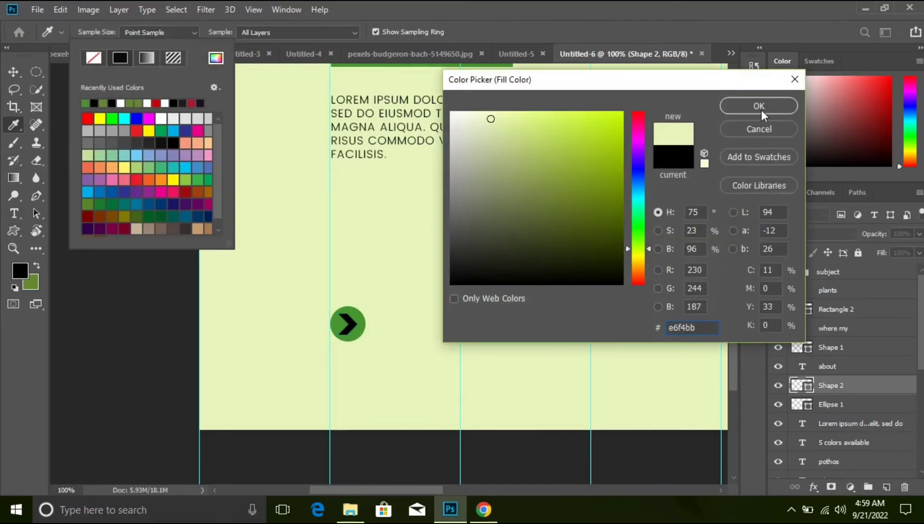
{"action": "left_click", "coordinate": [760, 104]}
{"action": "left_click", "coordinate": [709, 7]}
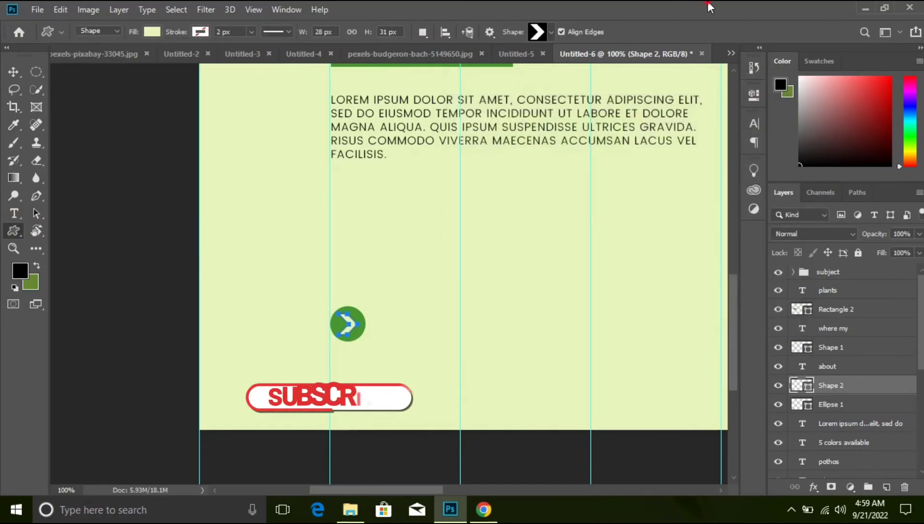
- Duplicate the green circle with its chevron and place the copy beside the original, its outer edge against the next guide
{"action": "left_click", "coordinate": [840, 405], "text": "shift"}
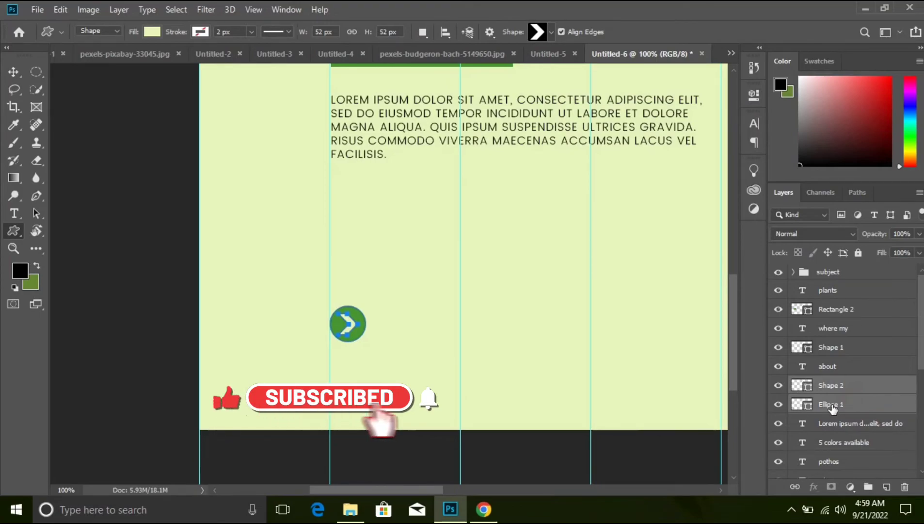
{"action": "key", "text": "ctrl+j"}
{"action": "left_click", "coordinate": [14, 72]}
{"action": "left_click_drag", "start_coordinate": [364, 337], "coordinate": [457, 337]}
- Rotate the copied chevron 180° inside the second circle so it points left
{"action": "left_click", "coordinate": [863, 407]}
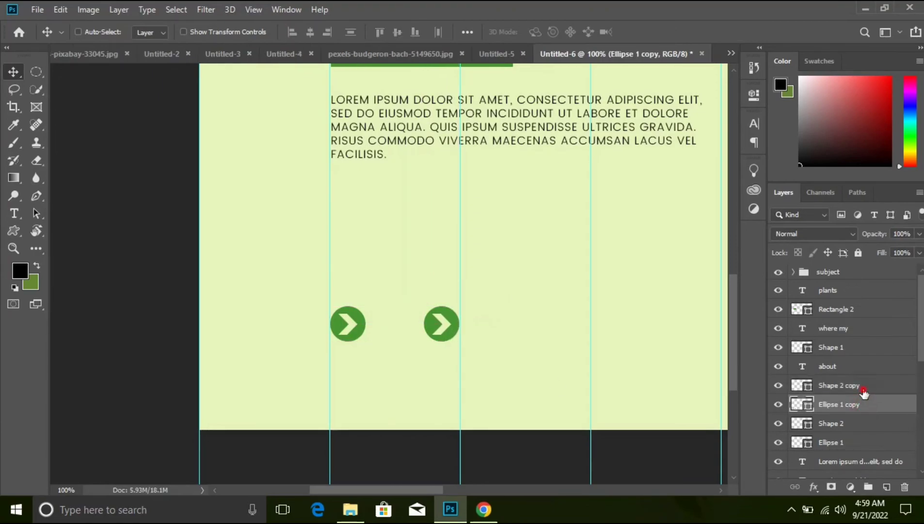
{"action": "left_click", "coordinate": [864, 391]}
{"action": "key", "text": "ctrl+t"}
{"action": "left_click", "coordinate": [462, 309]}
{"action": "left_click_drag", "start_coordinate": [478, 318], "coordinate": [401, 354]}
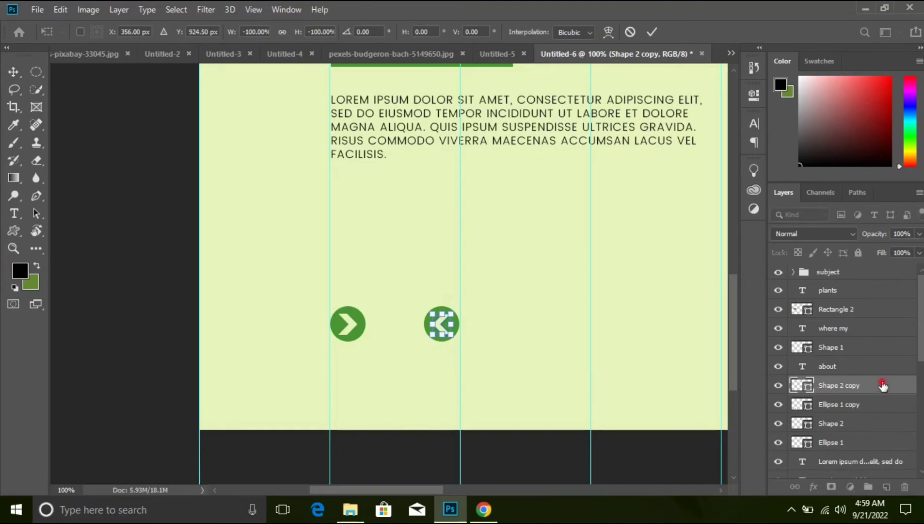
{"action": "key", "text": "Return"}
- Add the label NEXT in 3 pt Poppins SemiBold and place it just above the first arrow circle
{"action": "left_click", "coordinate": [13, 214]}
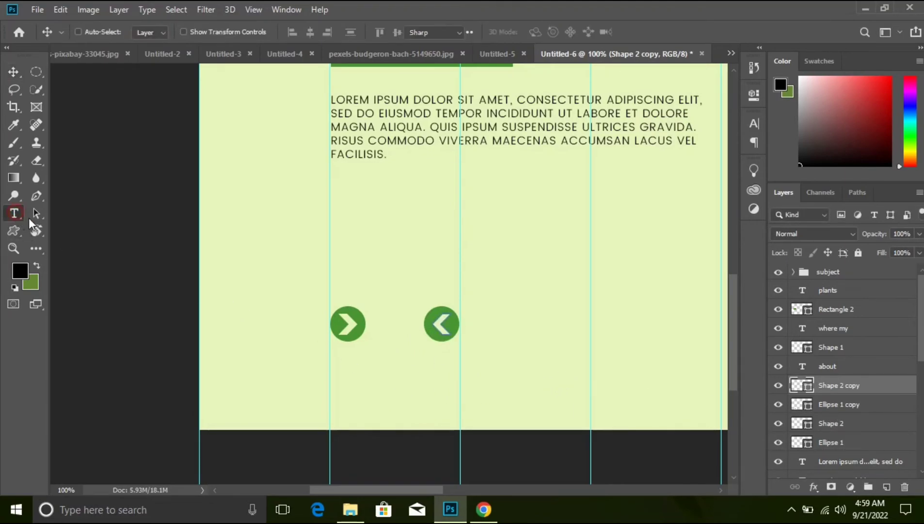
{"action": "left_click", "coordinate": [347, 288]}
{"action": "type", "text": "NEXT"}
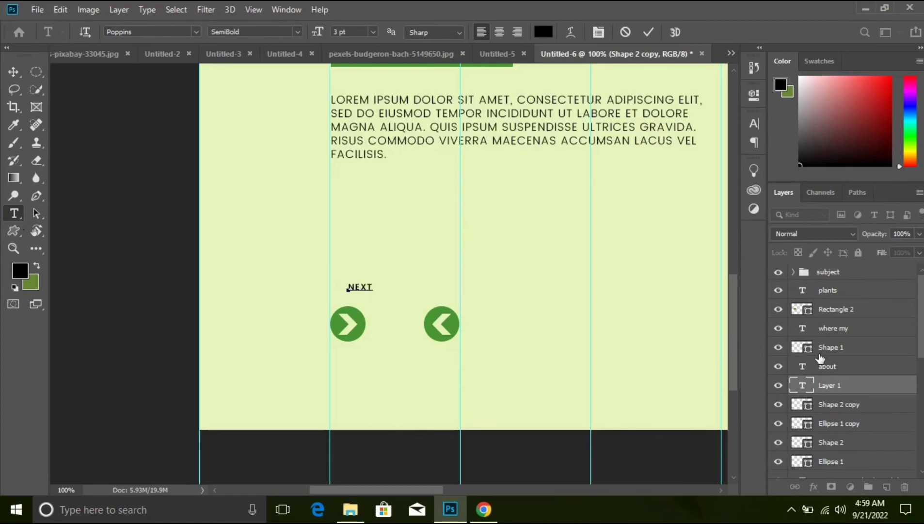
{"action": "left_click", "coordinate": [803, 387]}
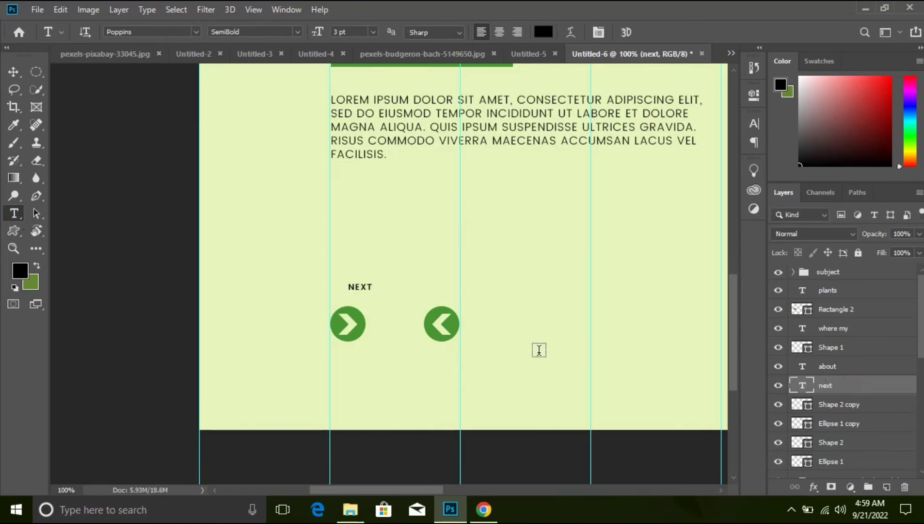
{"action": "left_click", "coordinate": [13, 71]}
{"action": "left_click_drag", "start_coordinate": [354, 289], "coordinate": [338, 299]}
{"action": "left_click_drag", "start_coordinate": [435, 337], "coordinate": [425, 338]}
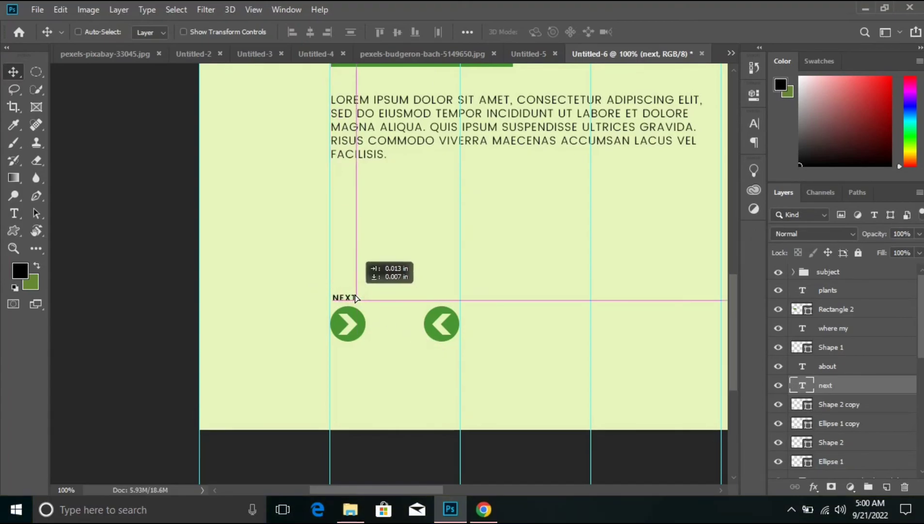
- Duplicate the NEXT label and position the copy just below the second arrow circle, ending at the guide
{"action": "left_click_drag", "start_coordinate": [355, 298], "coordinate": [456, 361]}
{"action": "key", "text": "Up"}
{"action": "key", "text": "Up"}
{"action": "key", "text": "Up"}
{"action": "key", "text": "Up"}
{"action": "key", "text": "Up"}
{"action": "key", "text": "Up"}
{"action": "key", "text": "Up"}
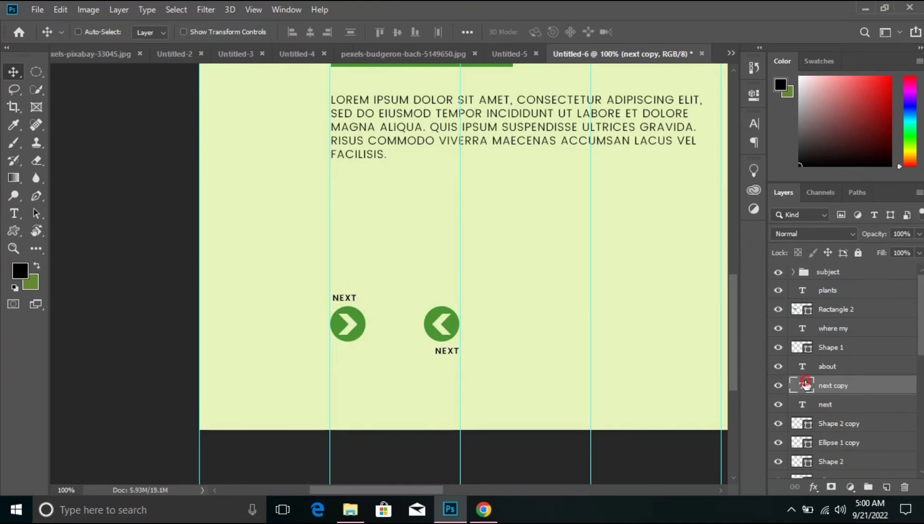
- Change the copied label's text to BACK and fit it under the second circle, inside the guide
{"action": "double_click", "coordinate": [806, 384]}
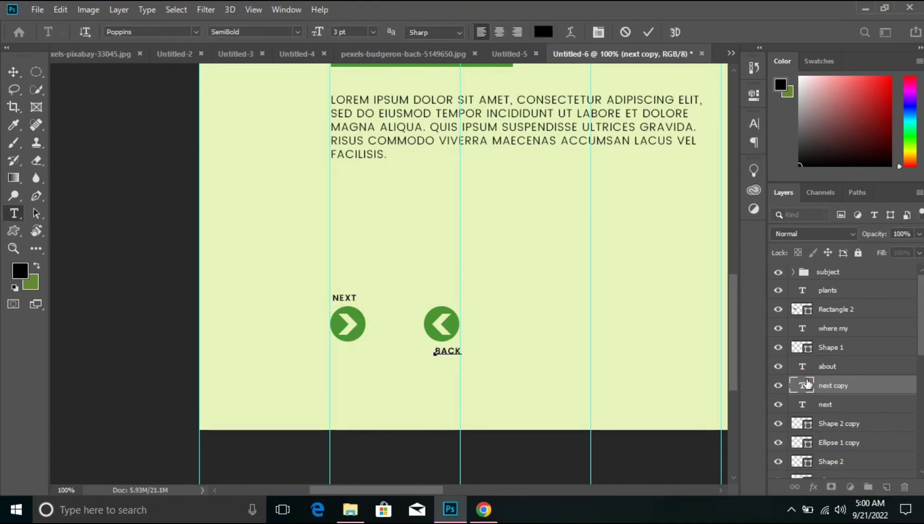
{"action": "key", "text": "ctrl+Return"}
{"action": "key", "text": "v"}
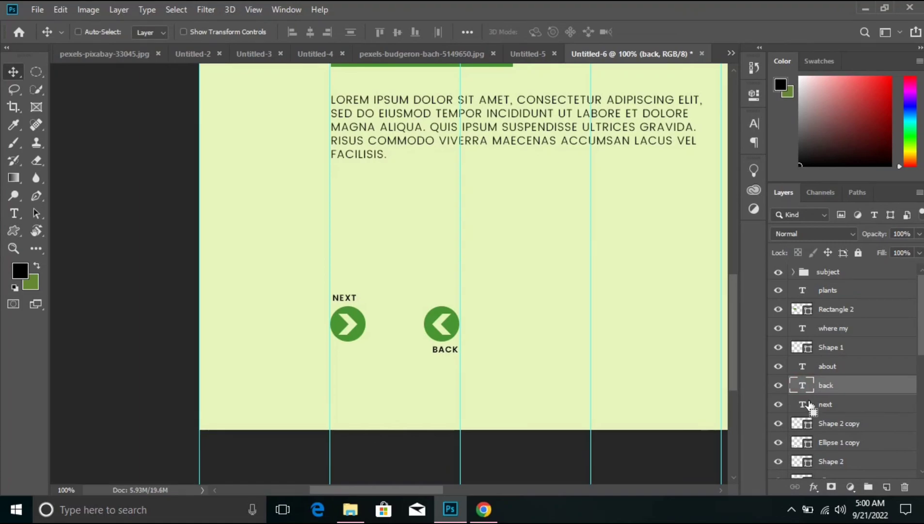
- Hide the guides and show the whole banner layout
{"action": "key", "text": "ctrl+minus"}
{"action": "key", "text": "ctrl+minus"}
{"action": "key", "text": "ctrl+minus"}
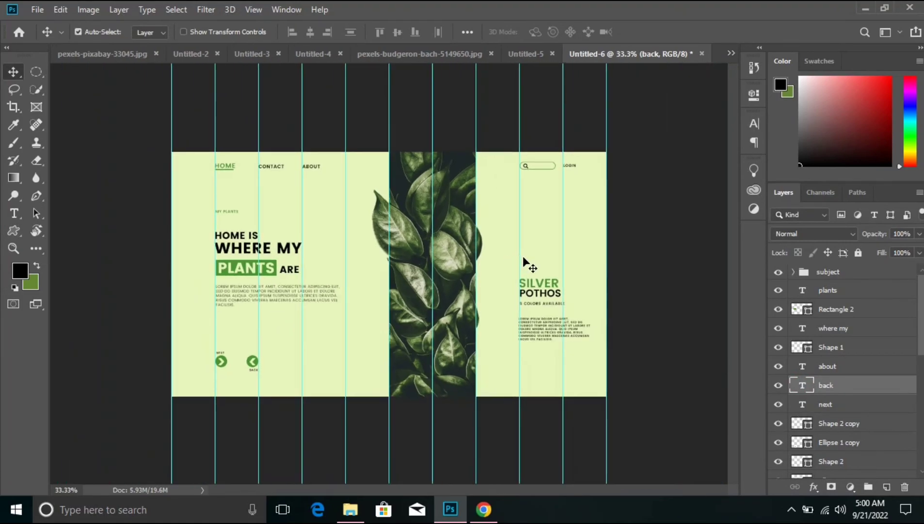
{"action": "key", "text": "ctrl+plus"}
{"action": "key", "text": "ctrl+semicolon"}
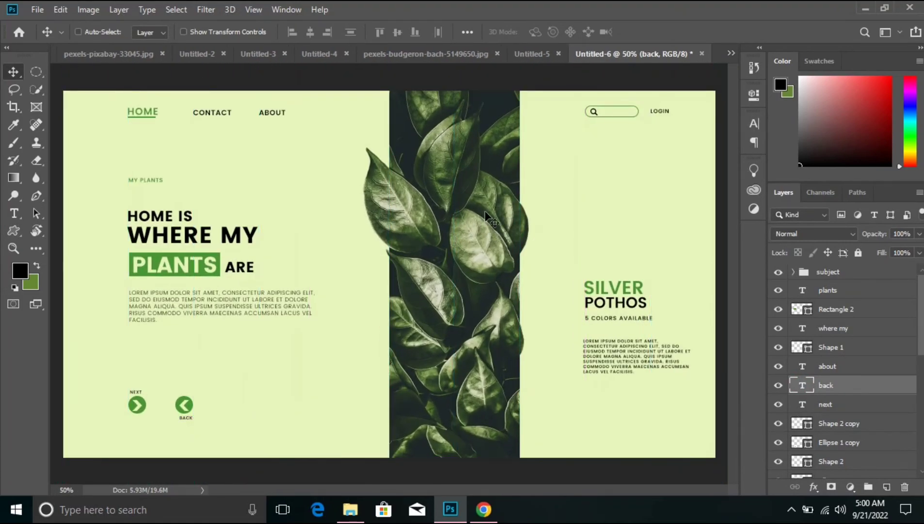